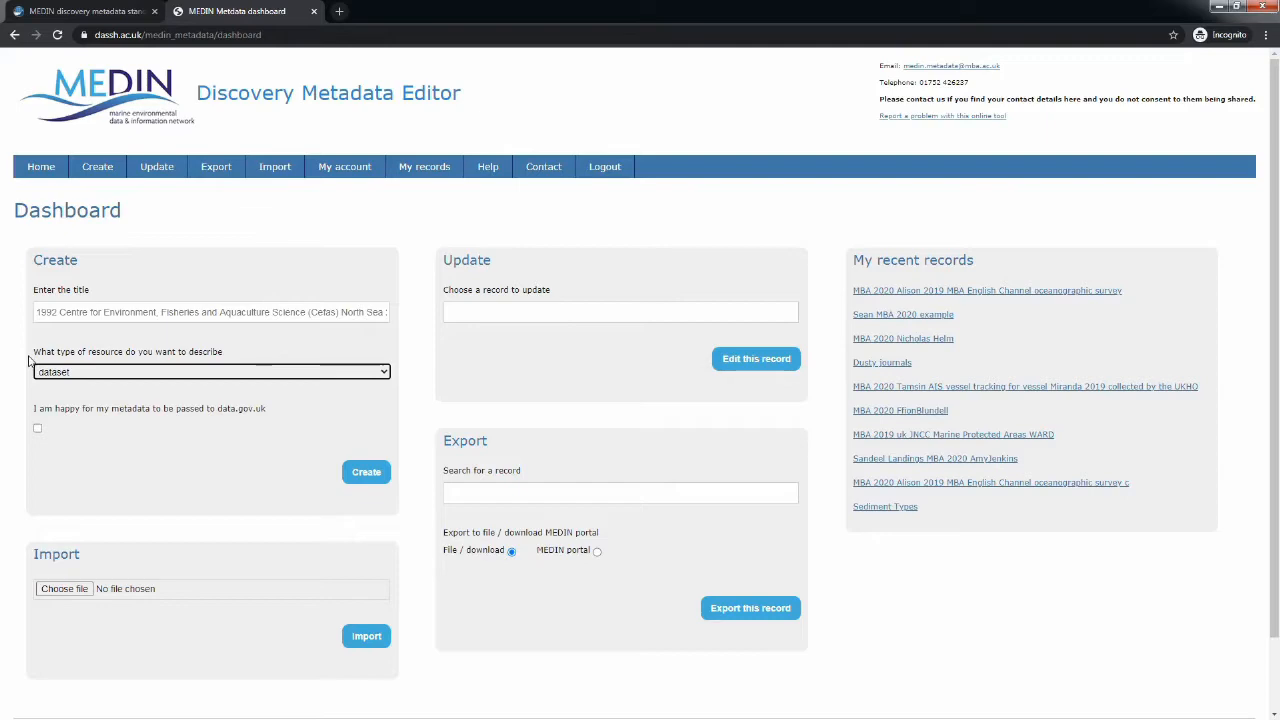
Create a metadata record of resource type dataset titled "2020 MEDIN online workshop test"
left_click(136, 375)
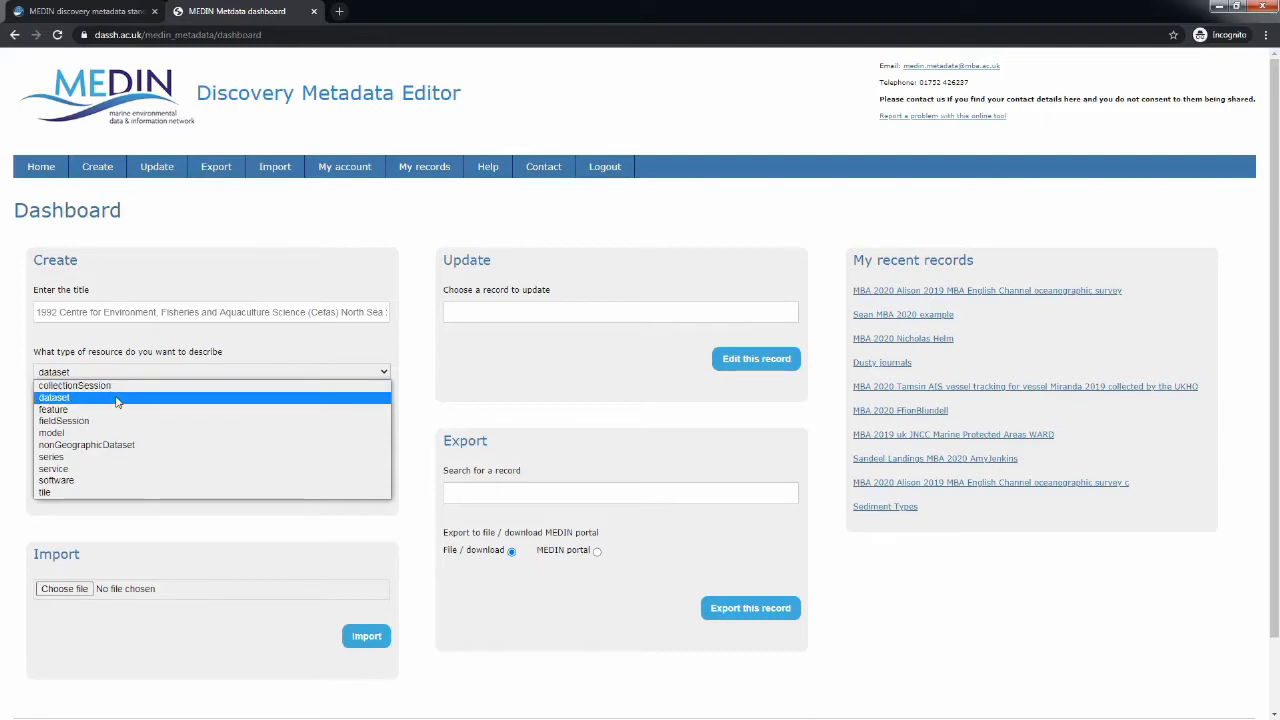
left_click(116, 399)
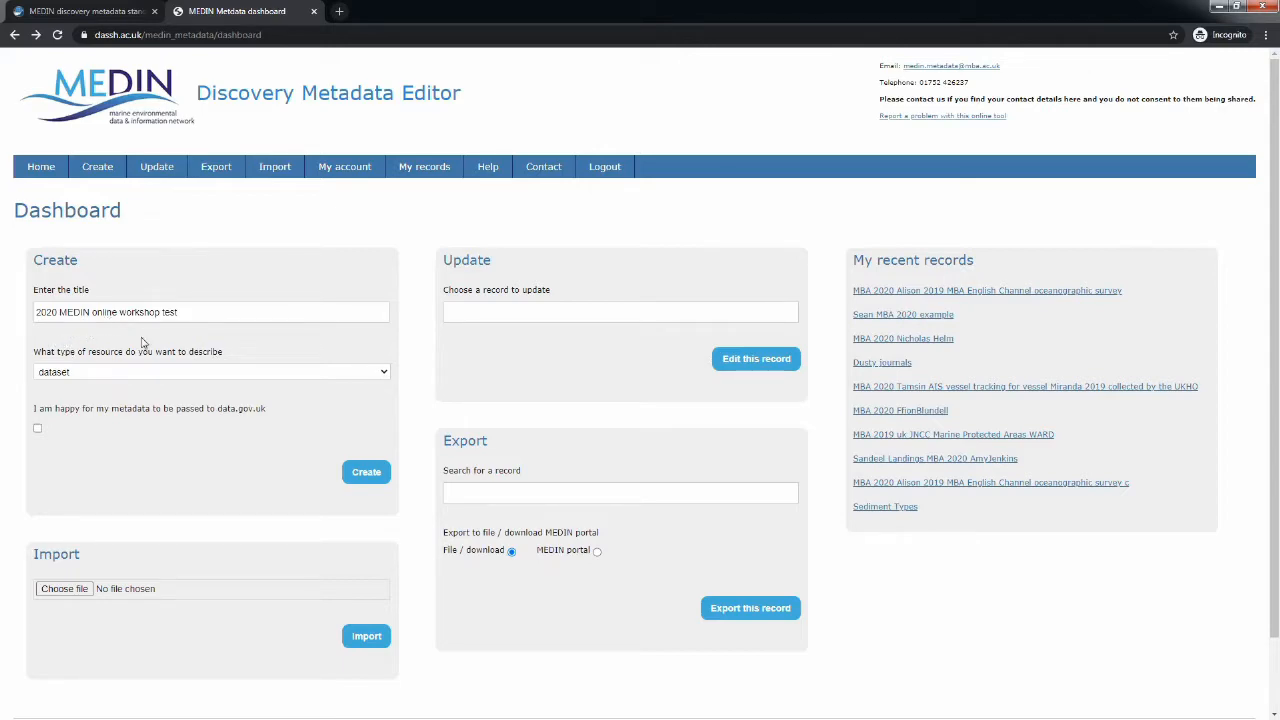
left_click(354, 480)
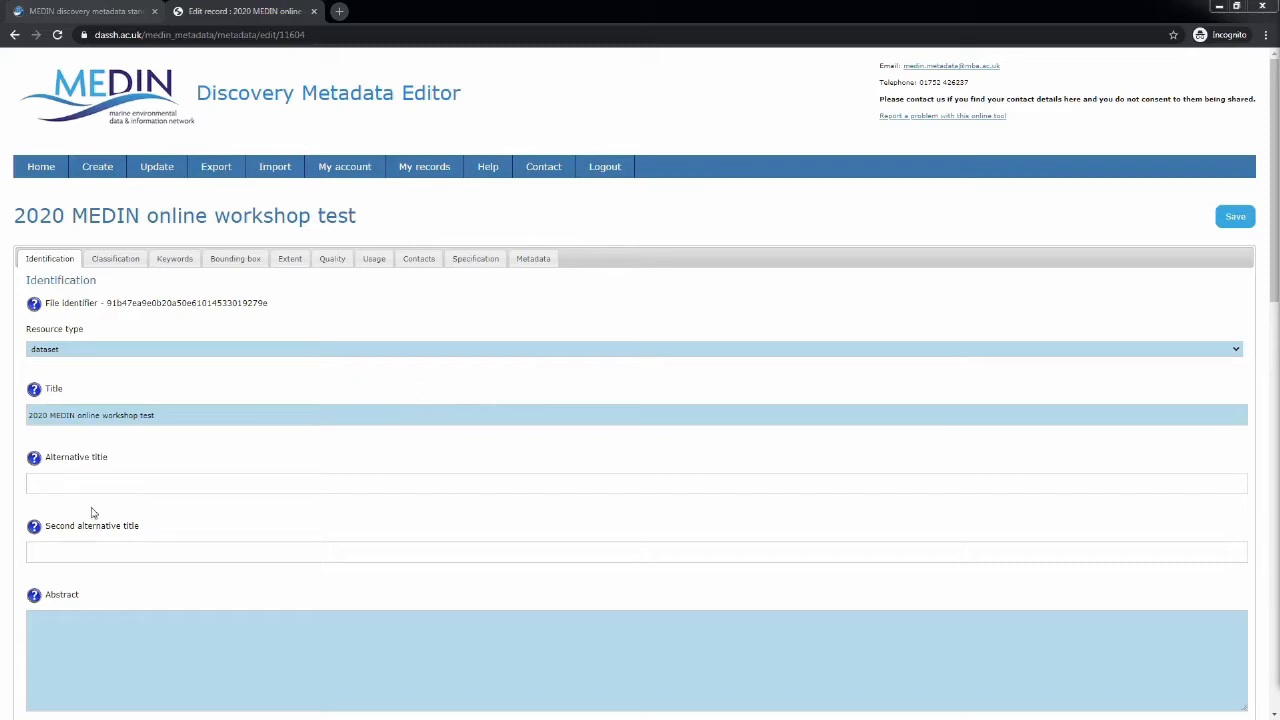
Read the help guidance for the Alternative title element and close it
left_click(34, 462)
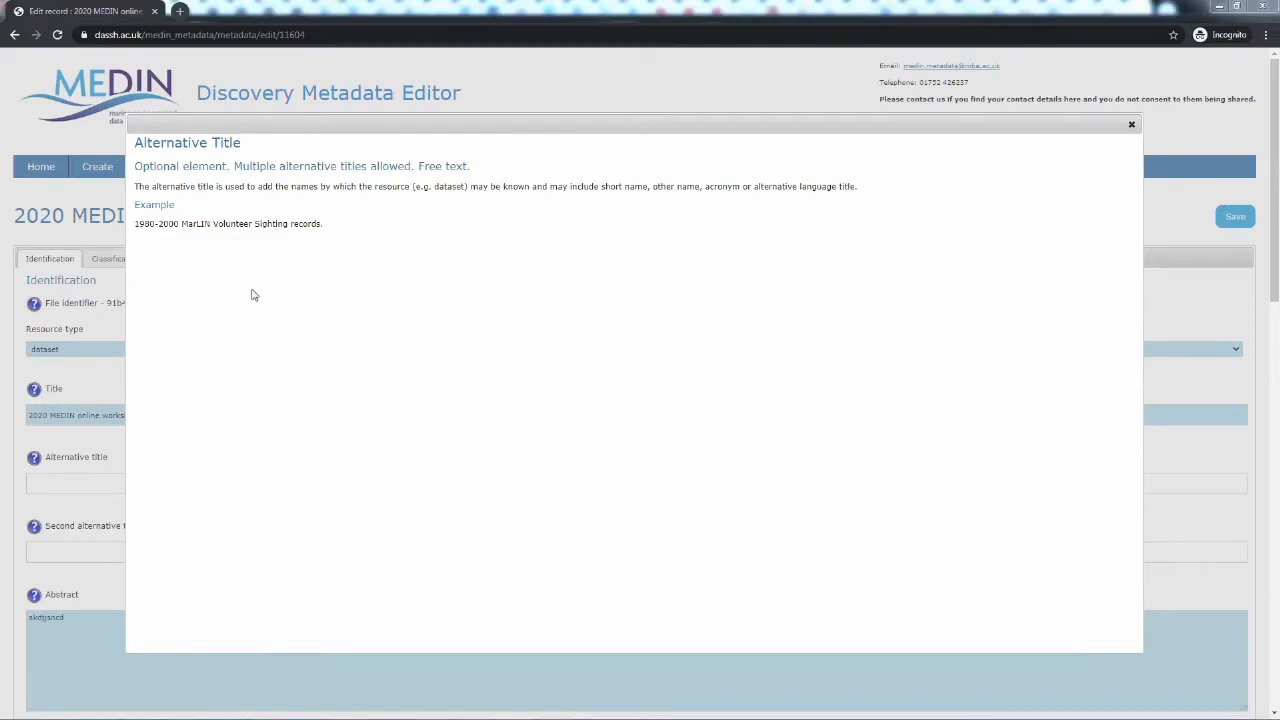
left_click_drag(138, 163, 184, 166)
left_click(185, 267)
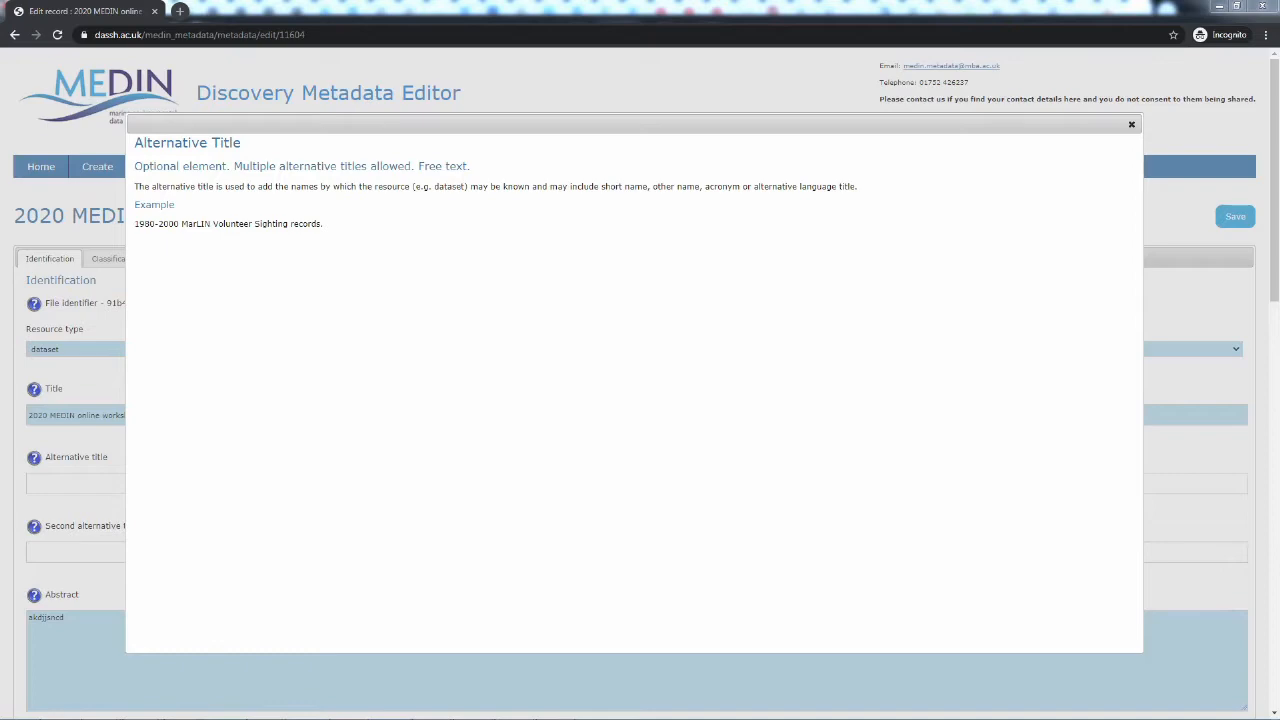
left_click(1131, 124)
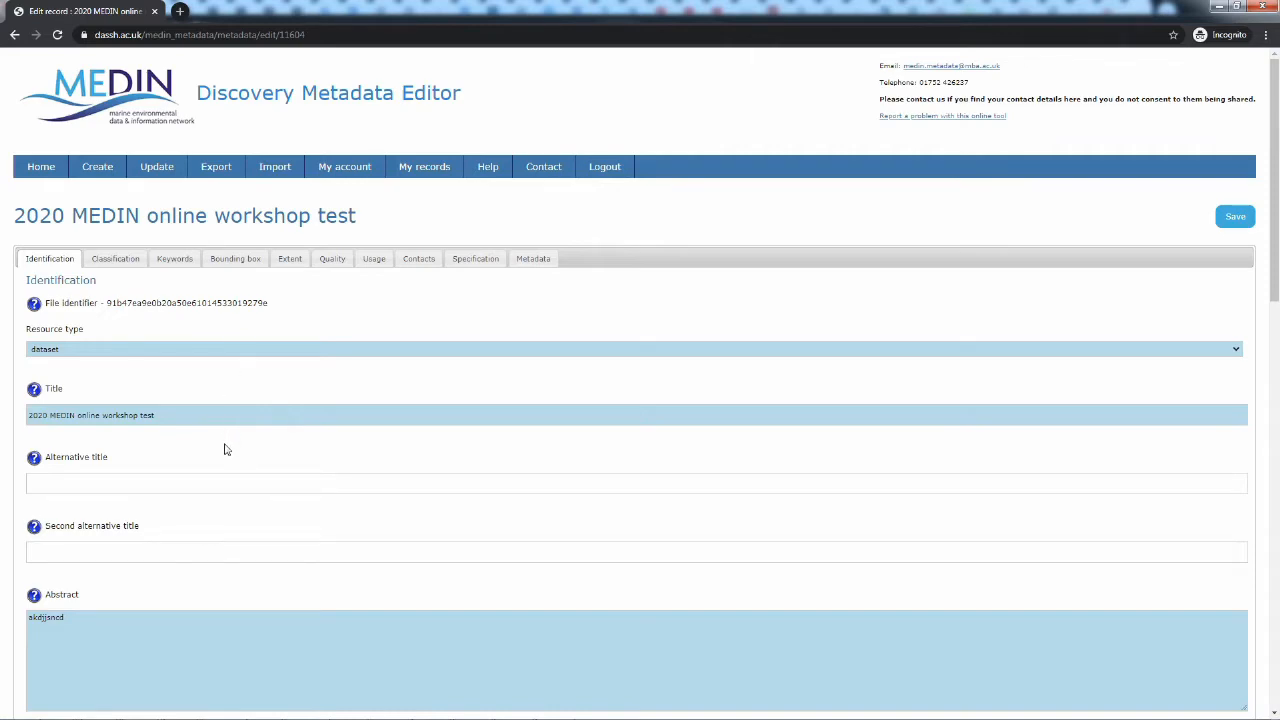
Read the help guidance for the web address of the resource and look over the remaining identification fields
scroll(224, 451, "down", 5)
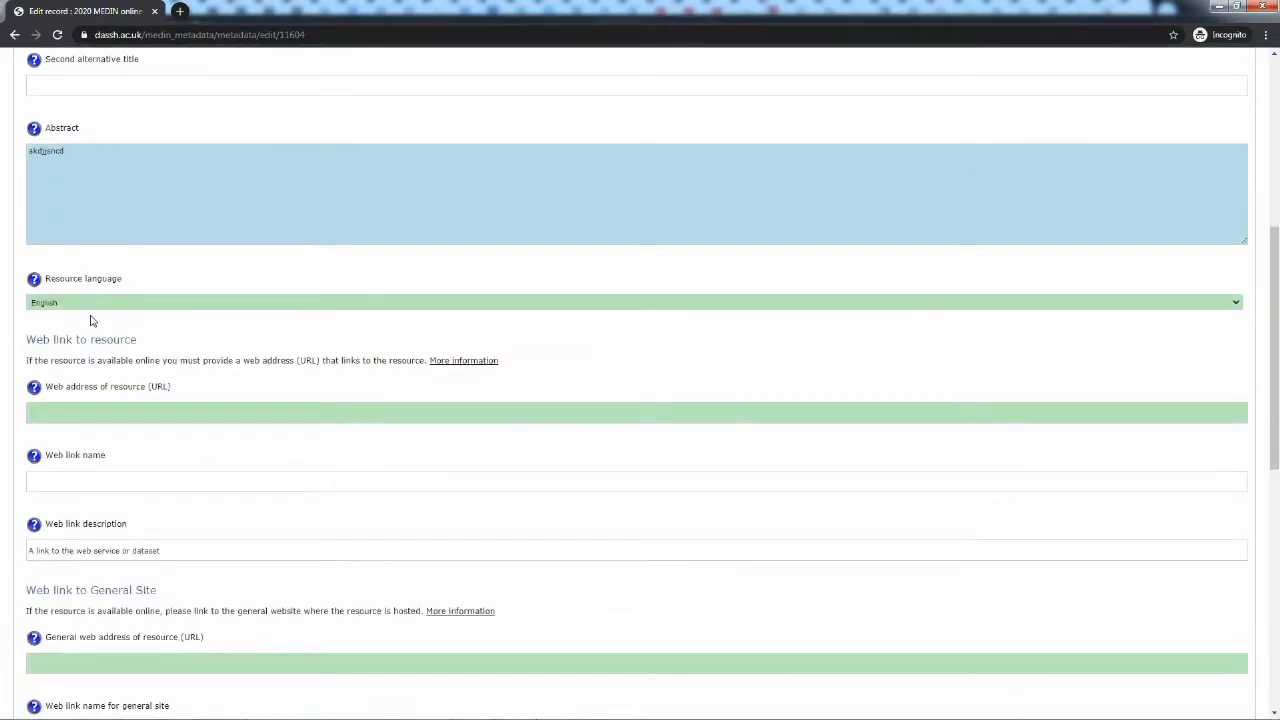
left_click(34, 388)
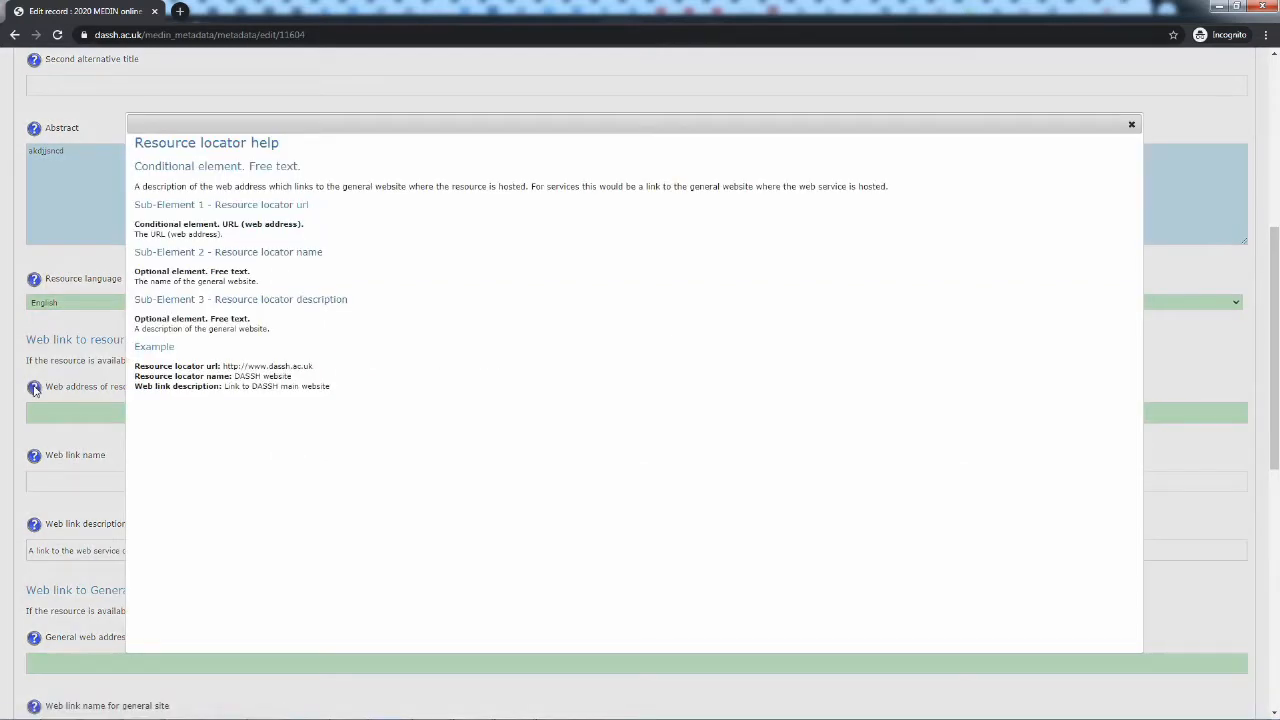
left_click(1131, 124)
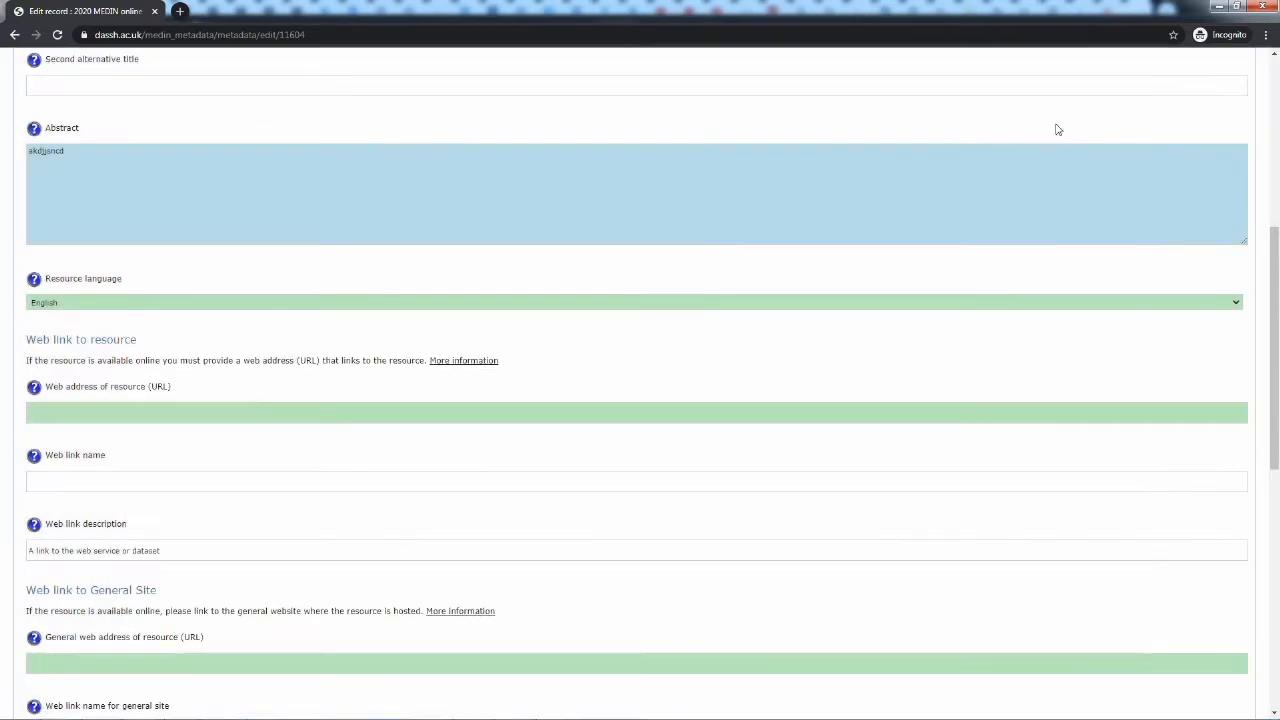
scroll(600, 404, "down", 4)
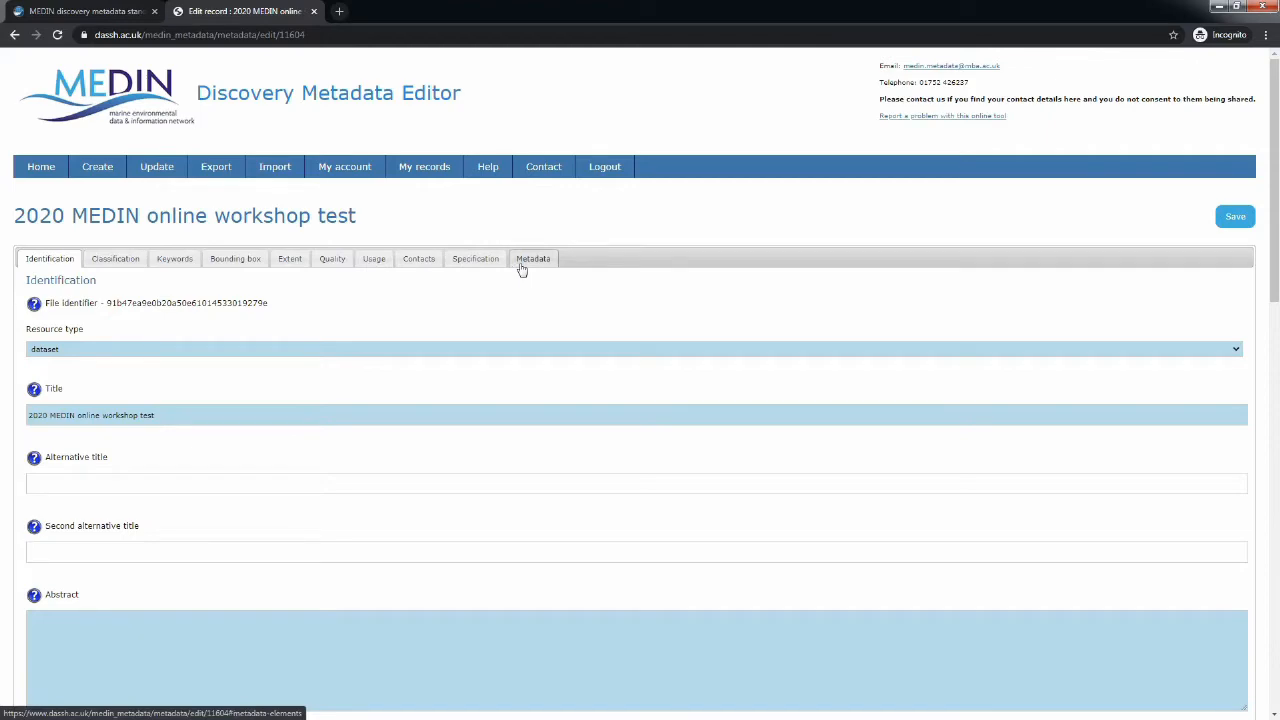
Examine the Classification section and browse the available EPSG spatial reference systems without choosing one
left_click(118, 262)
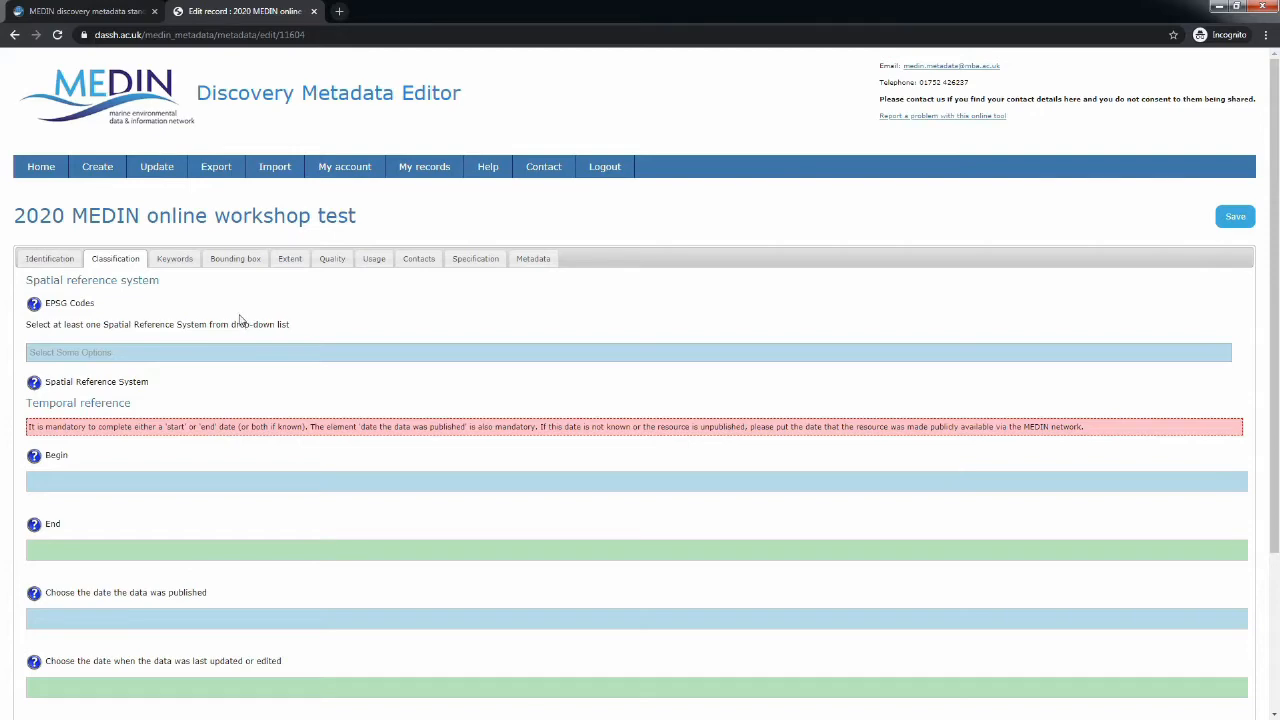
left_click(98, 348)
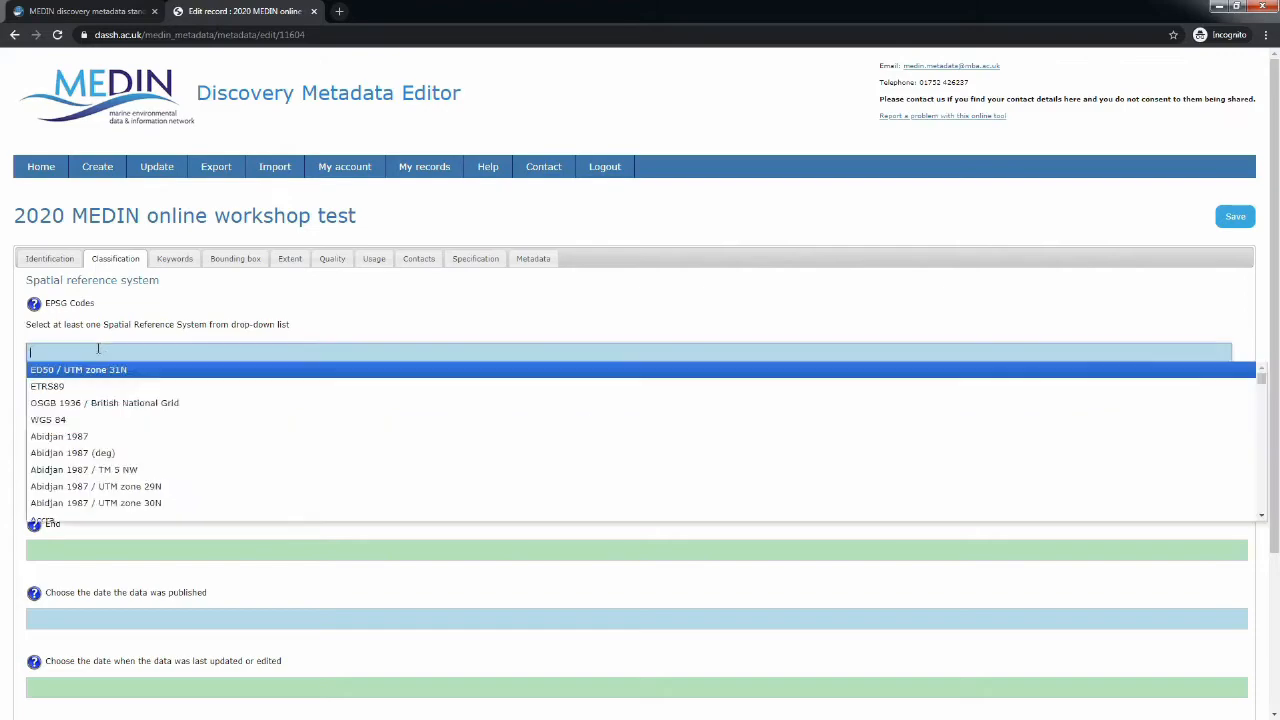
scroll(62, 418, "down", 2)
scroll(67, 420, "down", 6)
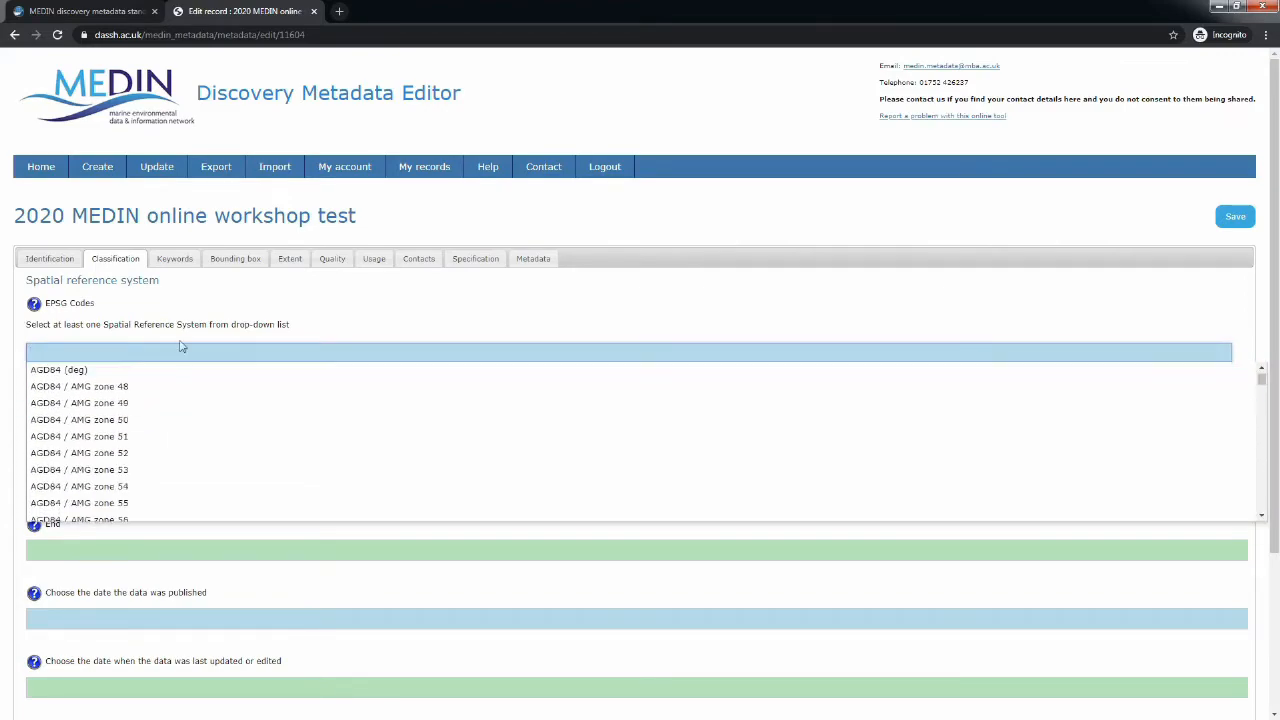
left_click(189, 324)
scroll(189, 329, "down", 1)
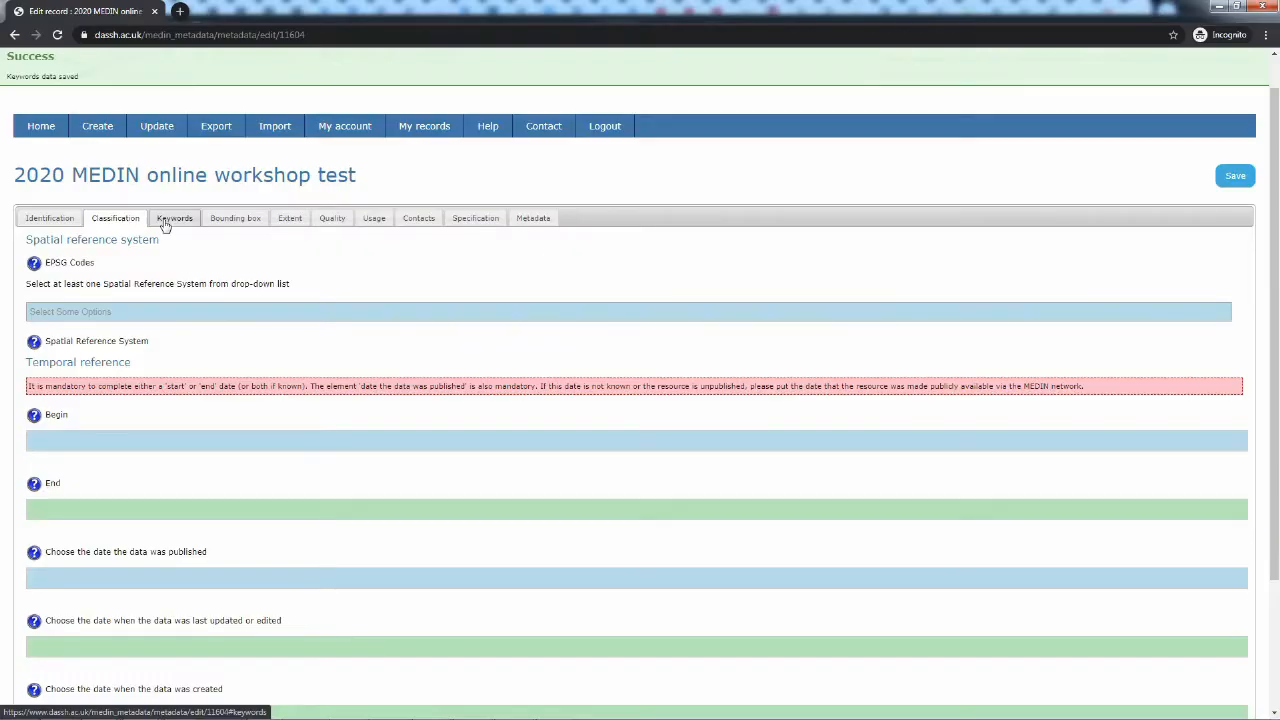
Add the MEDIN keyword "Acoustic backscatter in the water column" and open the option for adding keywords from a new thesaurus
left_click(165, 221)
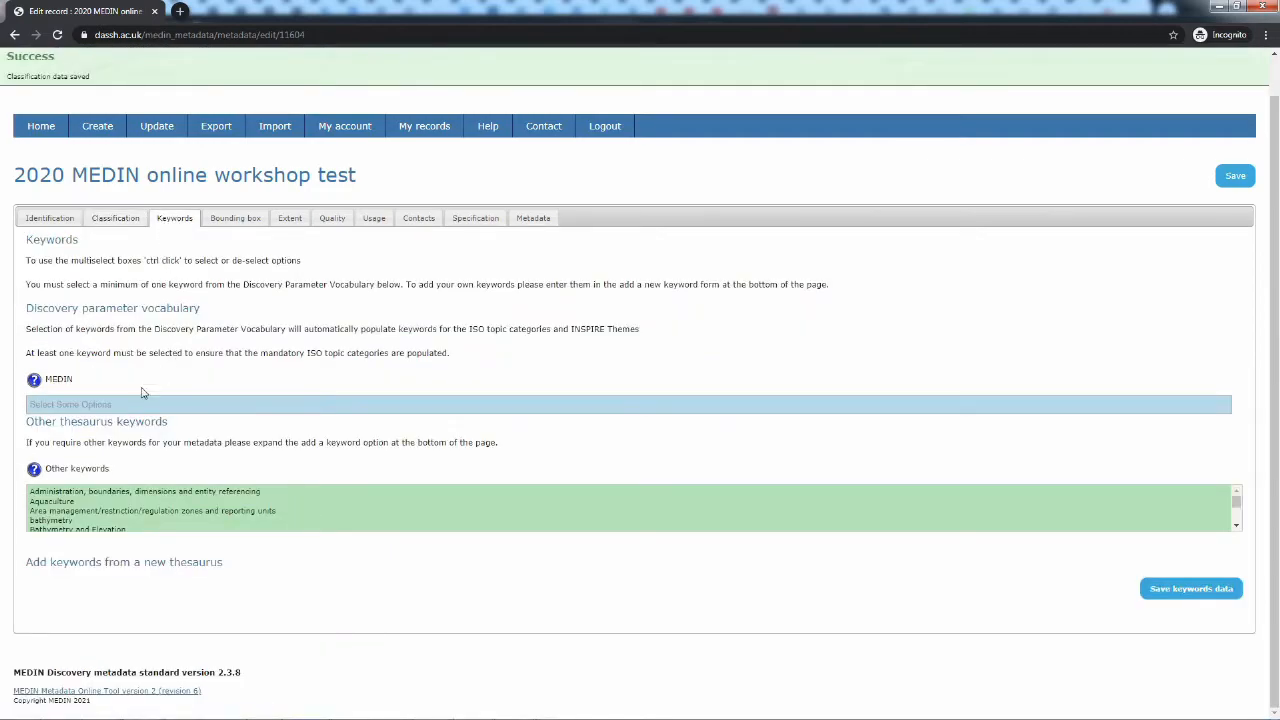
left_click(105, 404)
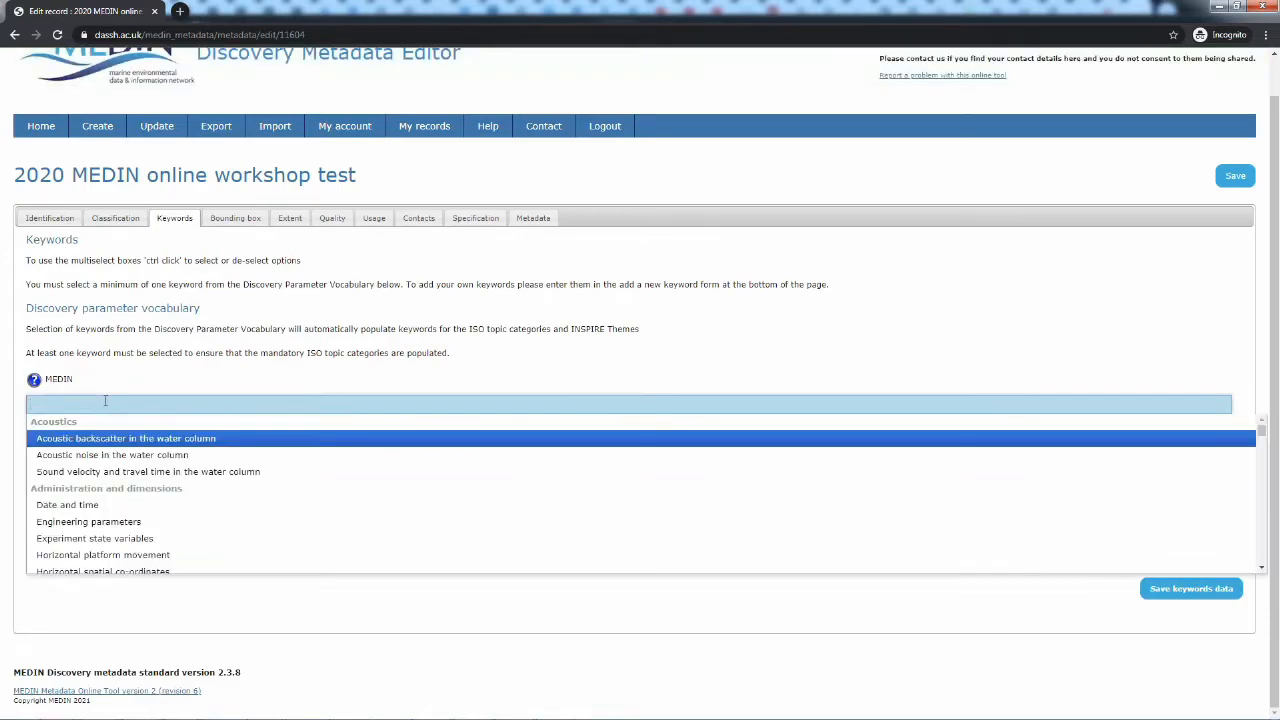
scroll(95, 486, "down", 3)
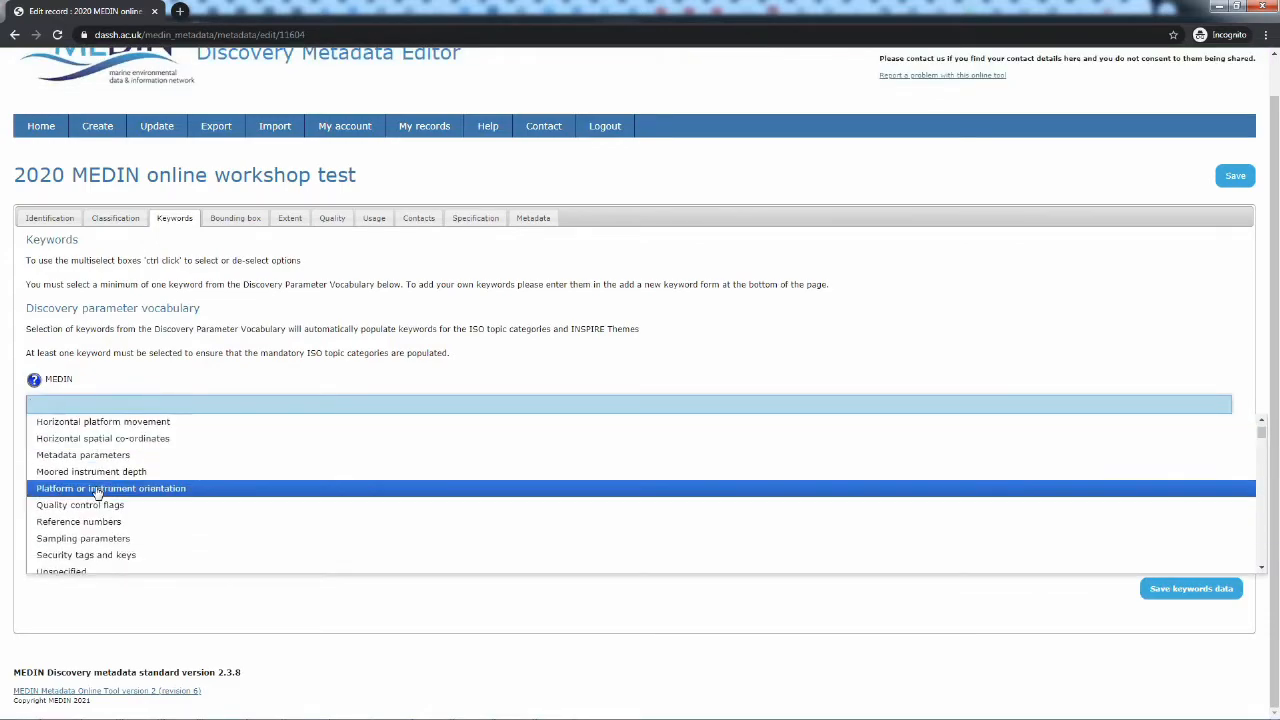
scroll(97, 487, "up", 3)
left_click(76, 439)
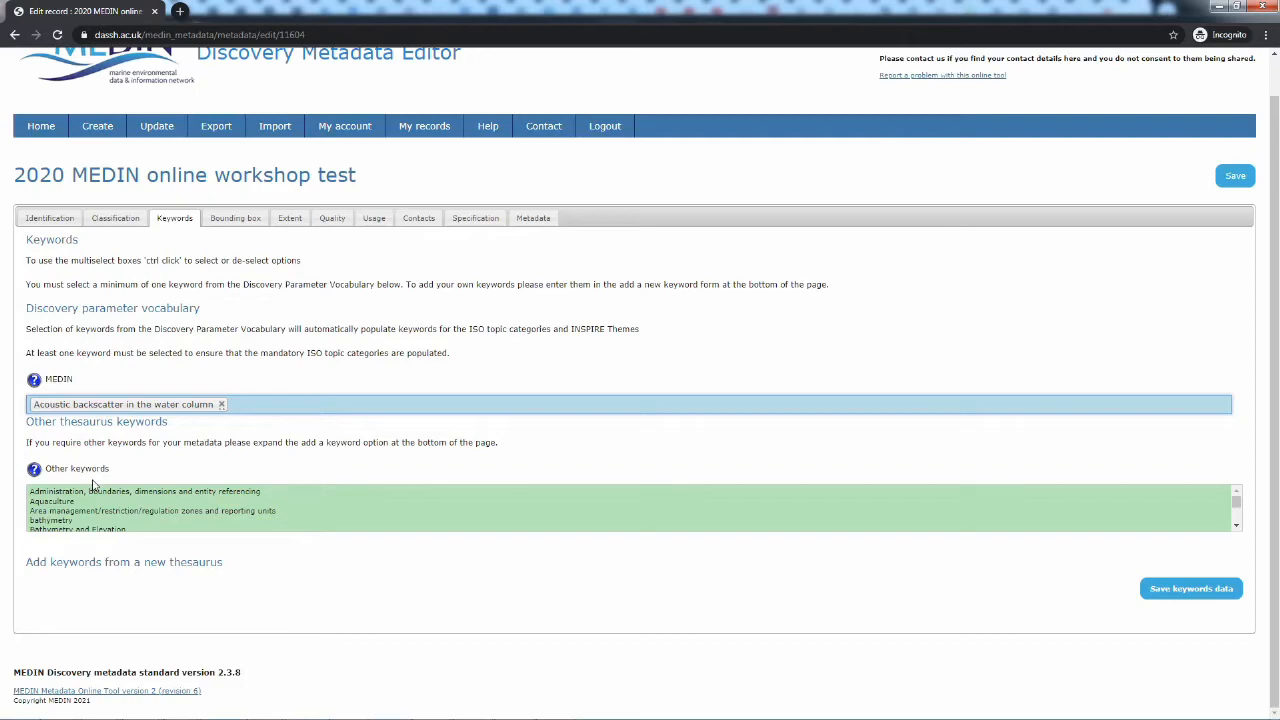
left_click(189, 564)
scroll(186, 572, "down", 2)
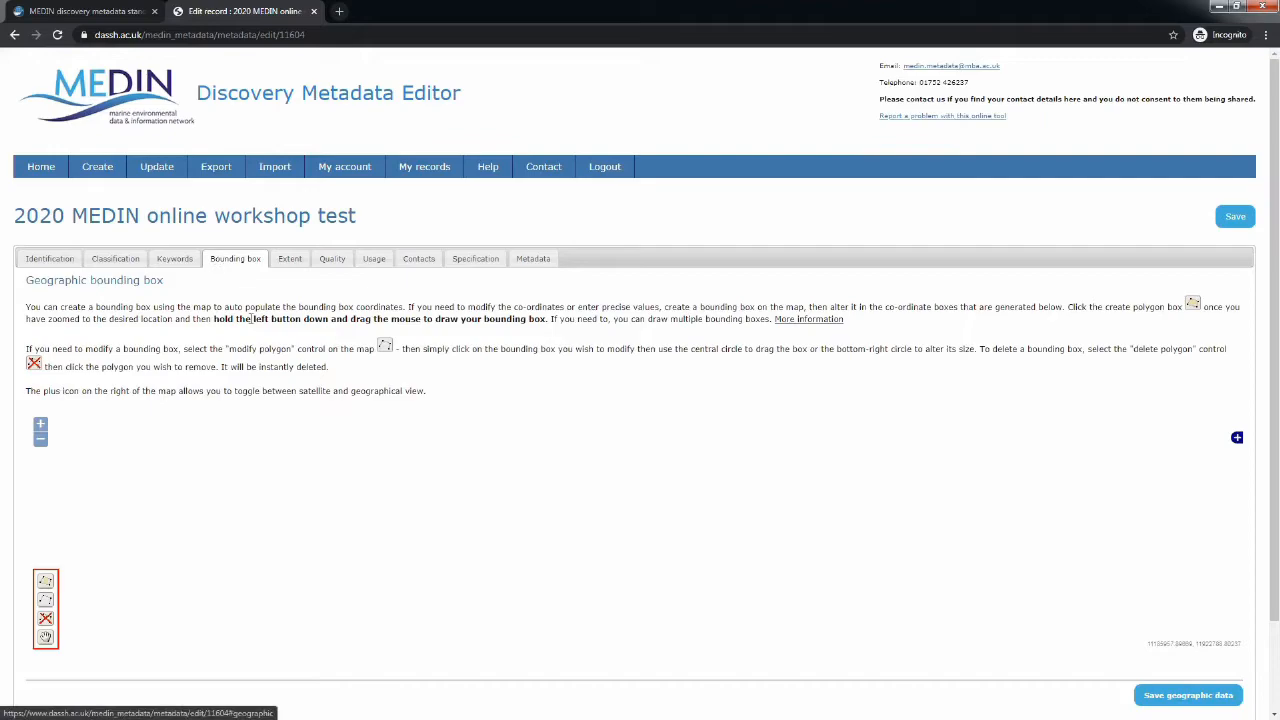
Switch the bounding box map's base layer to Google Satellite and back to Google Physical, and close the layer options
scroll(450, 340, "down", 1)
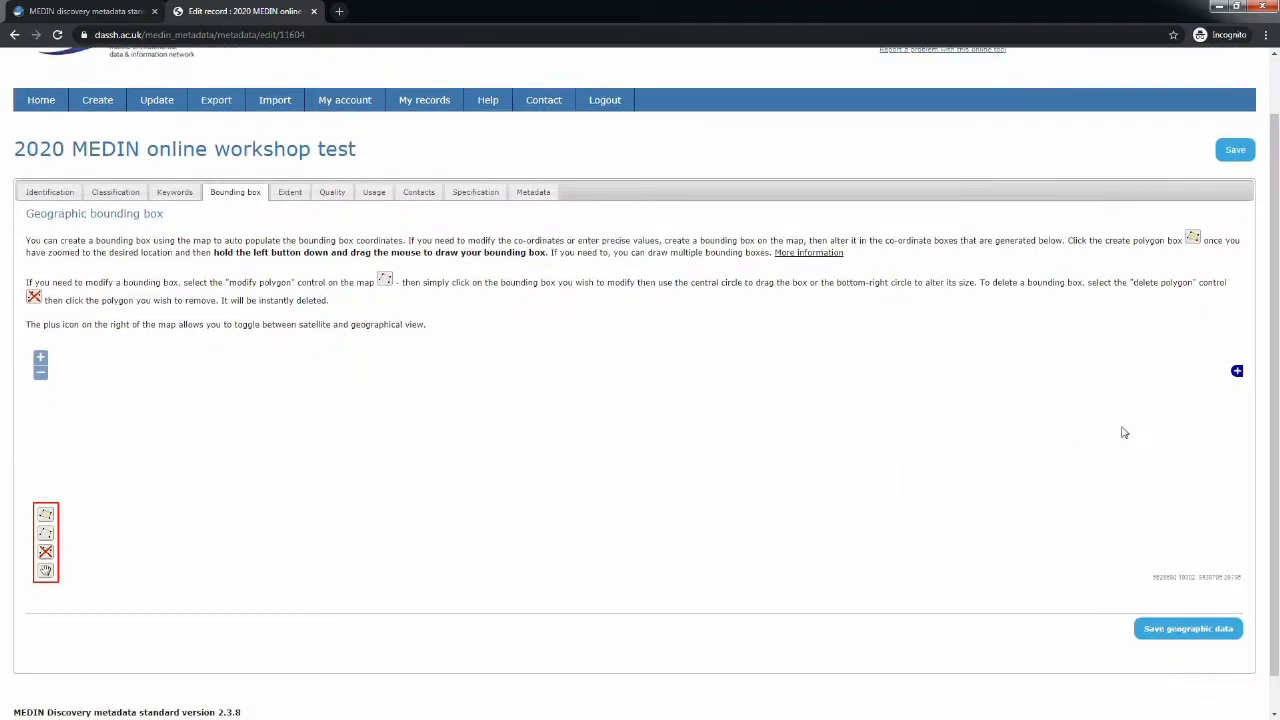
left_click(1237, 372)
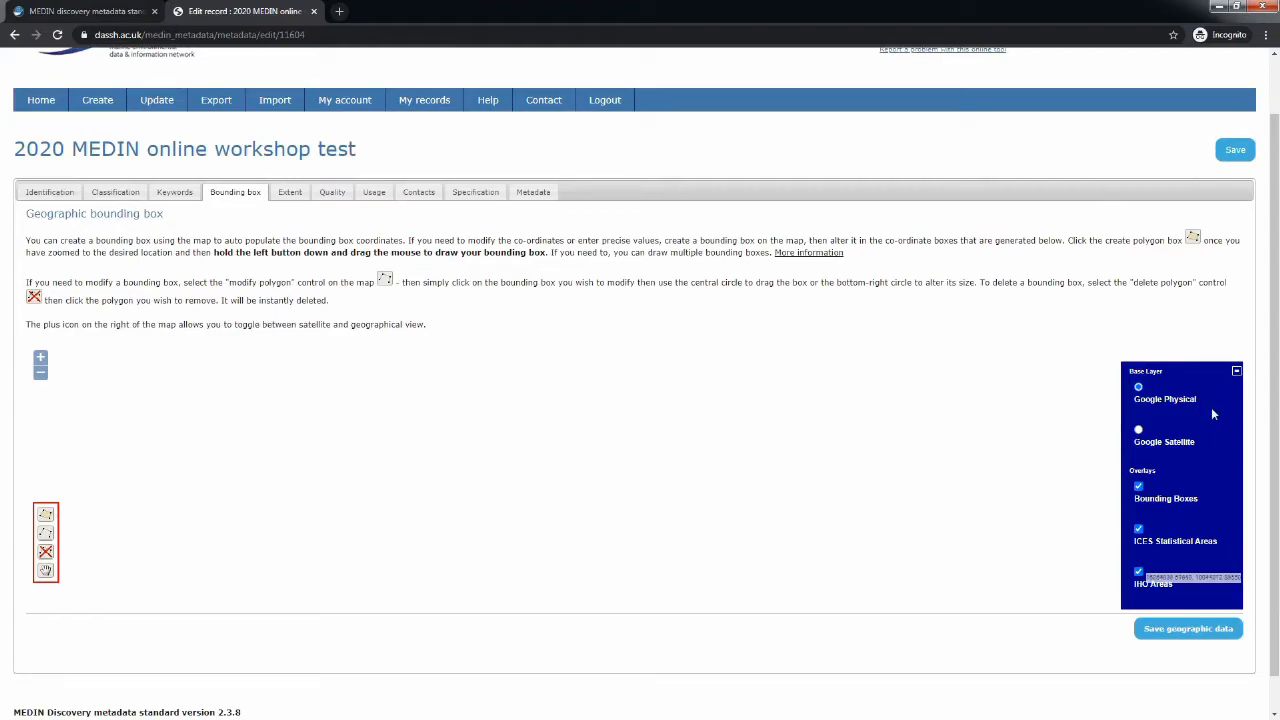
left_click(1138, 431)
left_click(1138, 385)
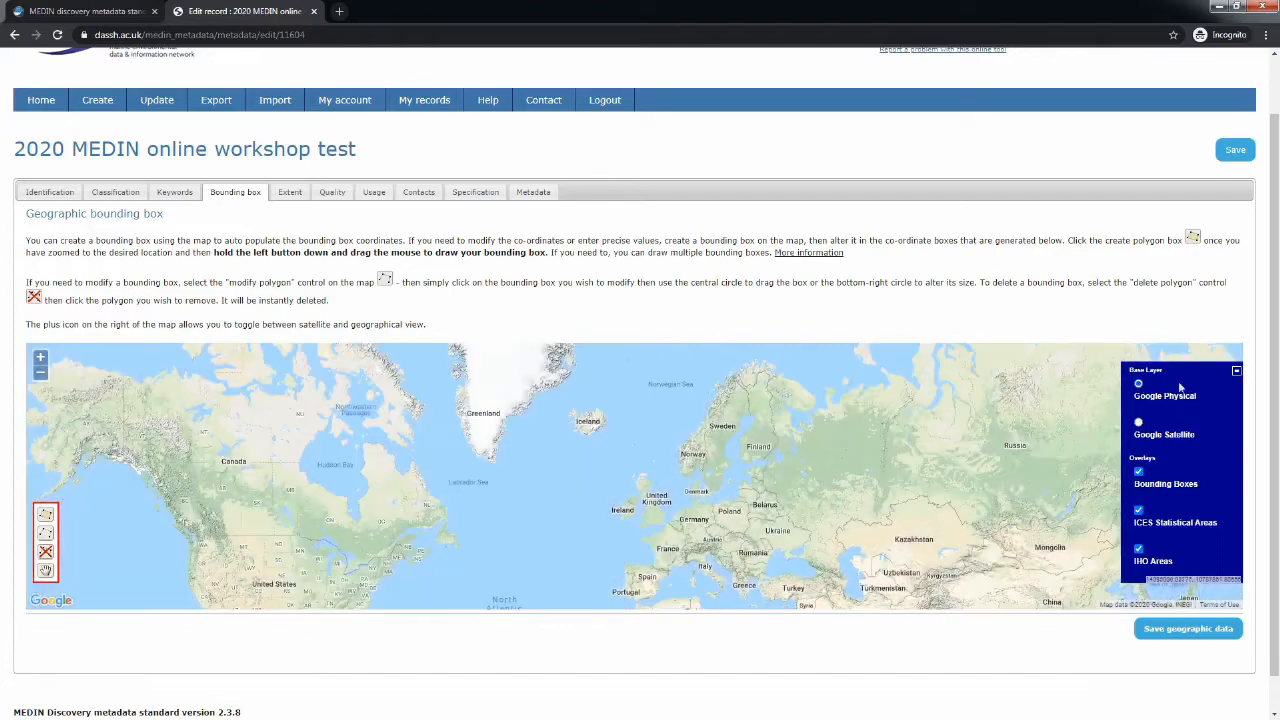
left_click(1237, 371)
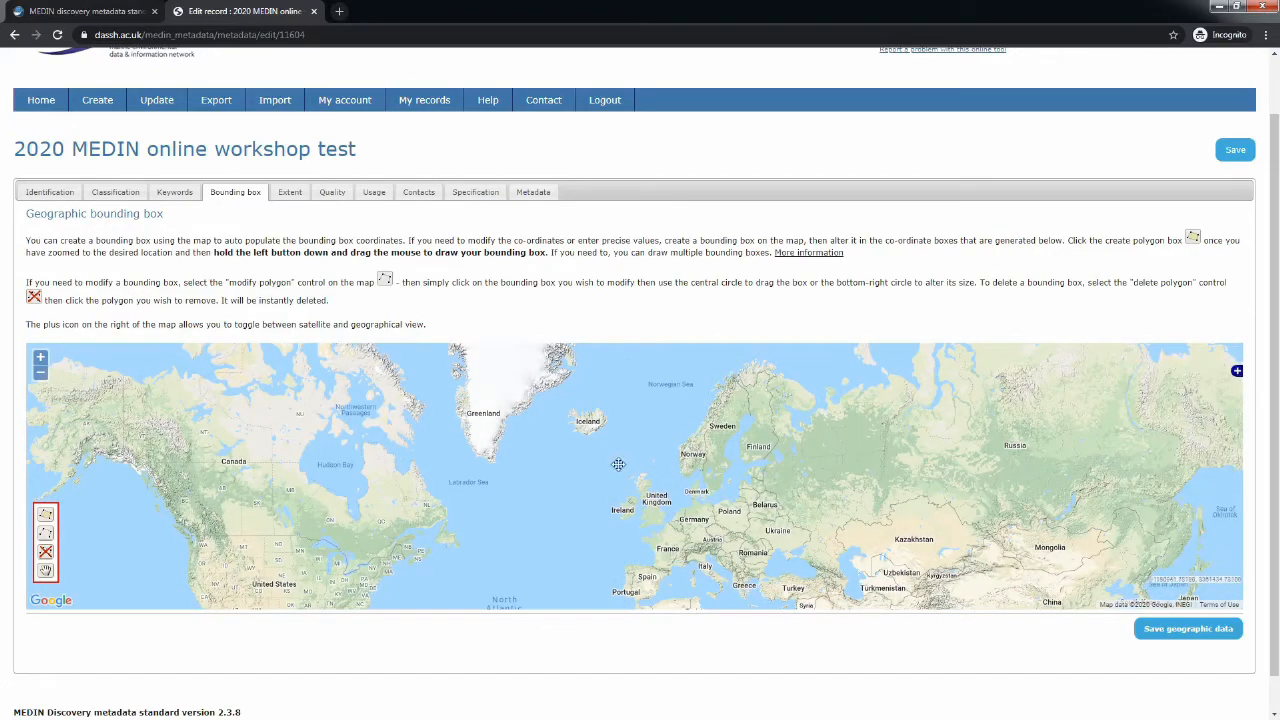
Draw two bounding boxes, about 1.1° wide in the Irish Sea south-east of the Isle of Man and about 1.3° wide off England's north-east coast
left_click_drag(617, 464, 582, 374)
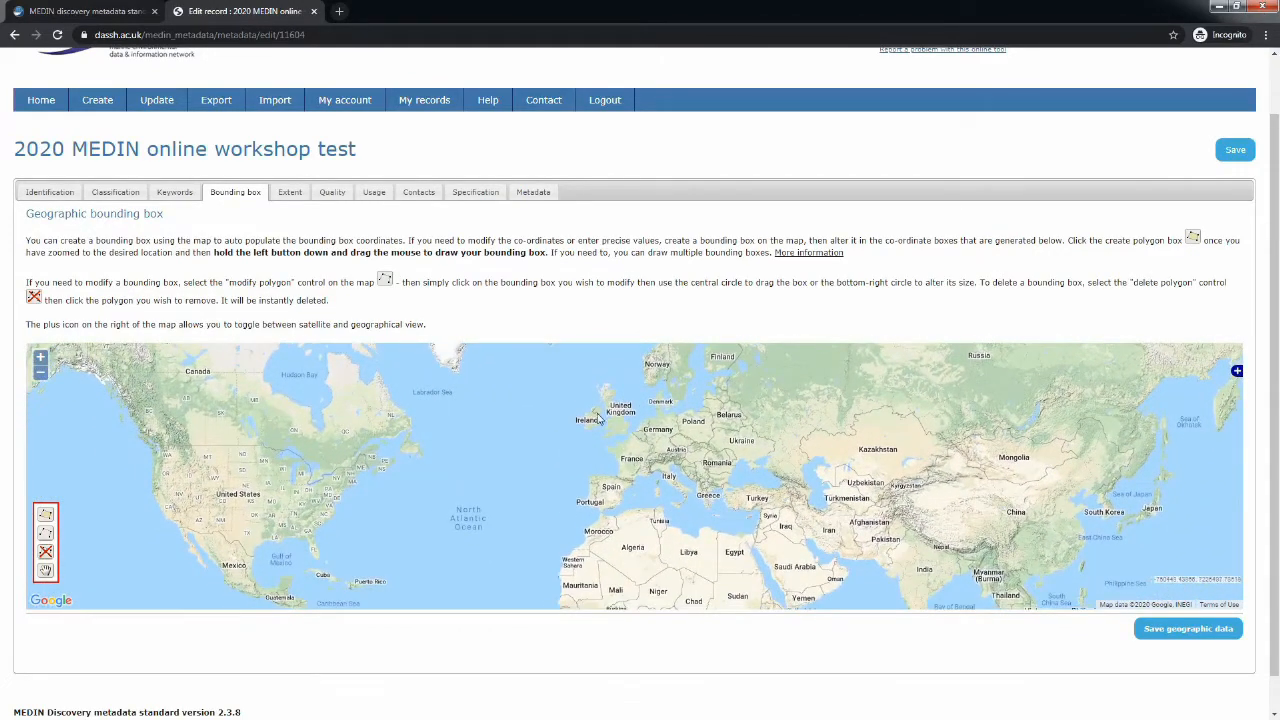
left_click(40, 357)
left_click(40, 357)
left_click_drag(493, 383, 508, 592)
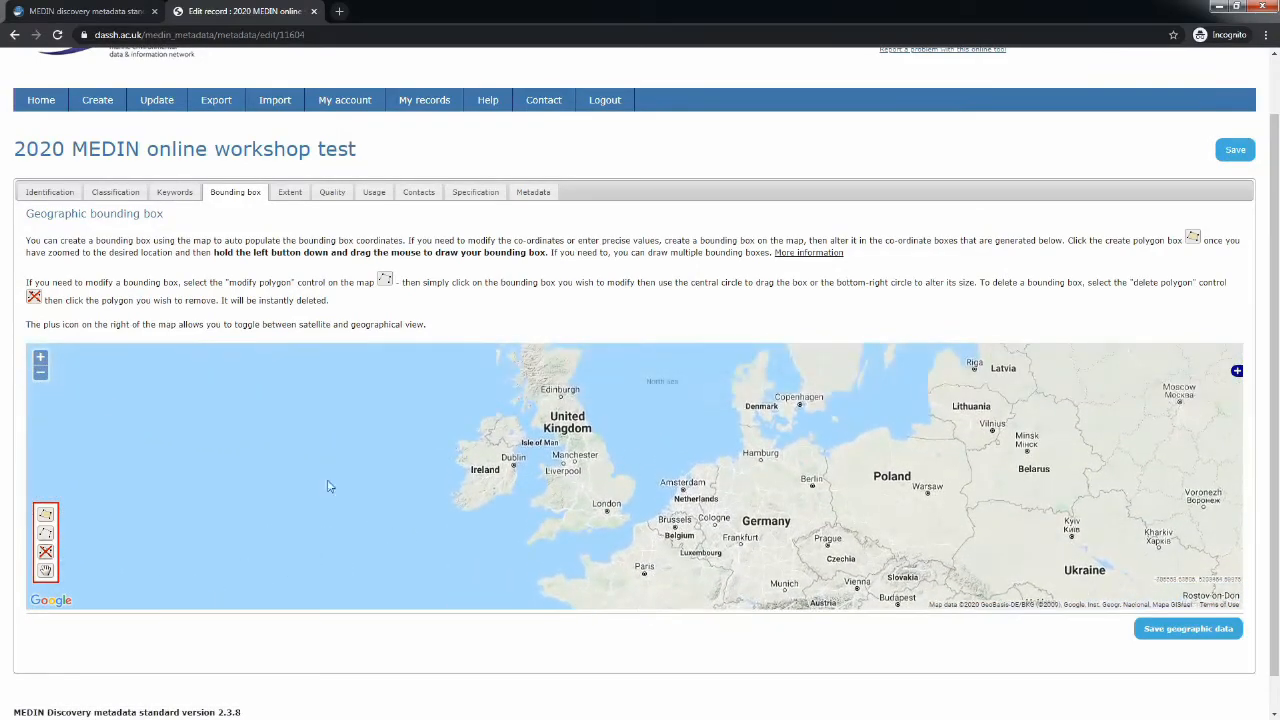
left_click(40, 357)
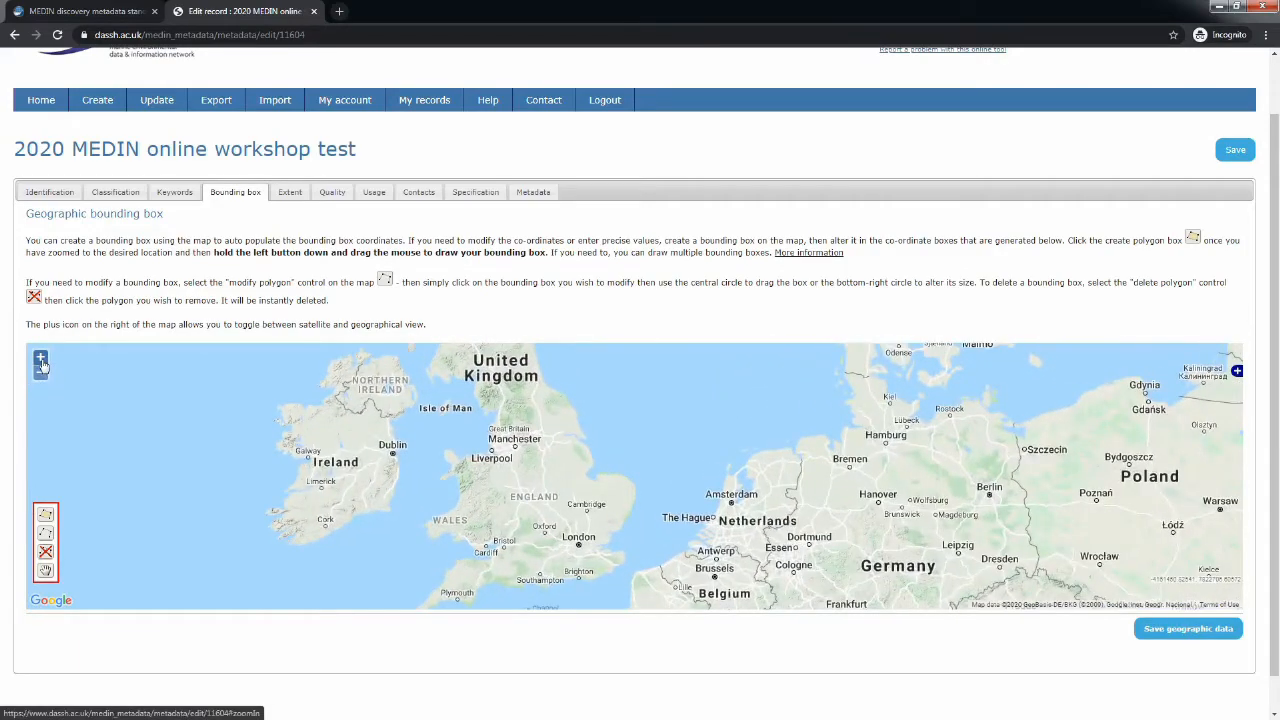
left_click_drag(510, 378, 690, 448)
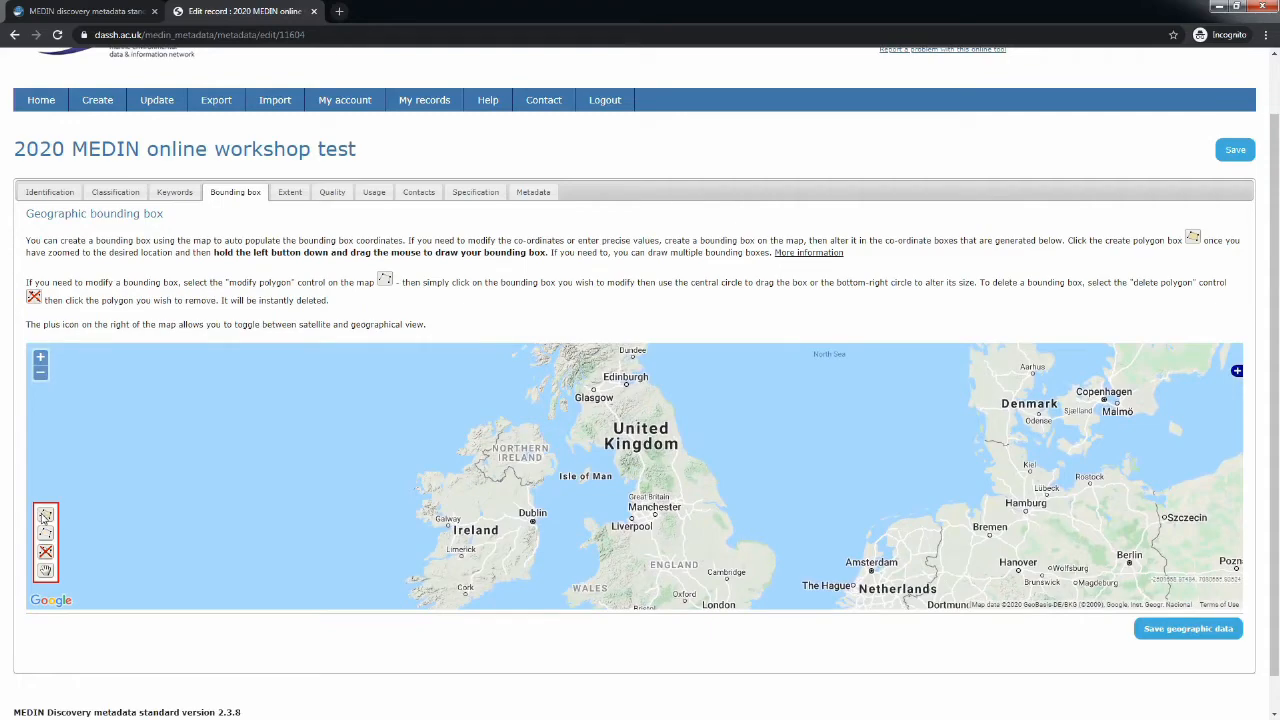
left_click(46, 518)
left_click_drag(576, 488, 610, 517)
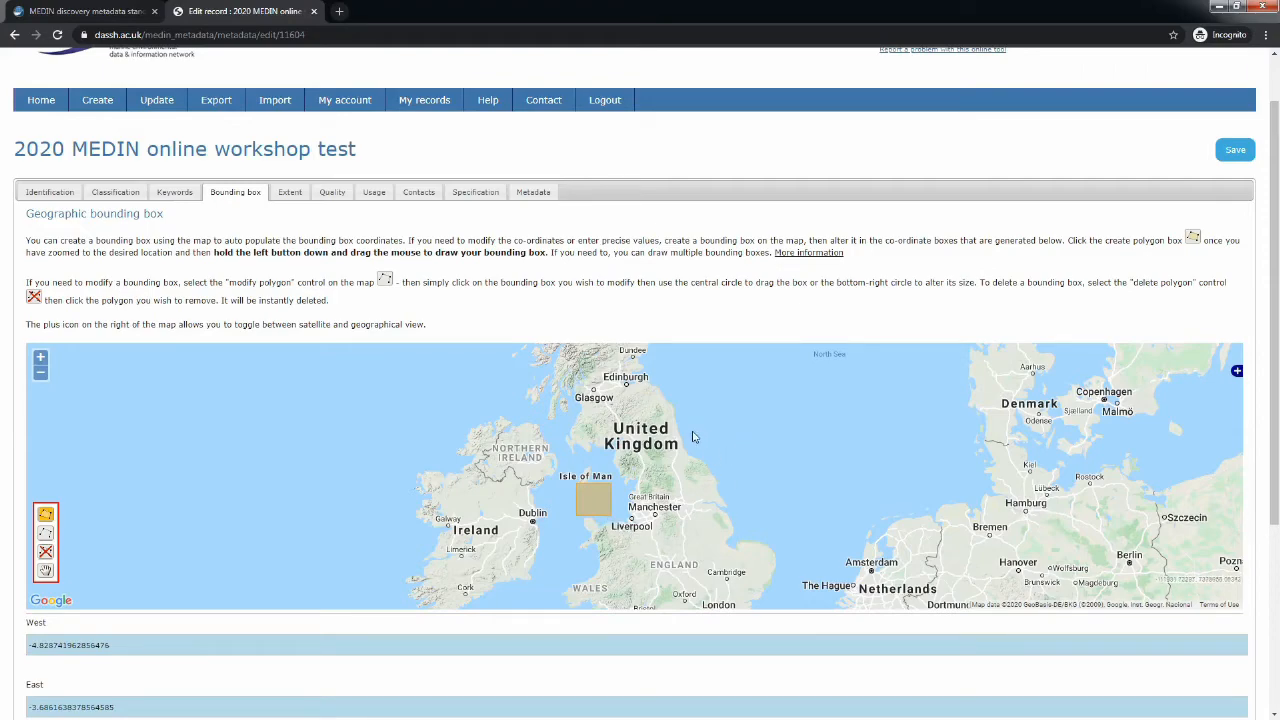
left_click_drag(688, 418, 726, 451)
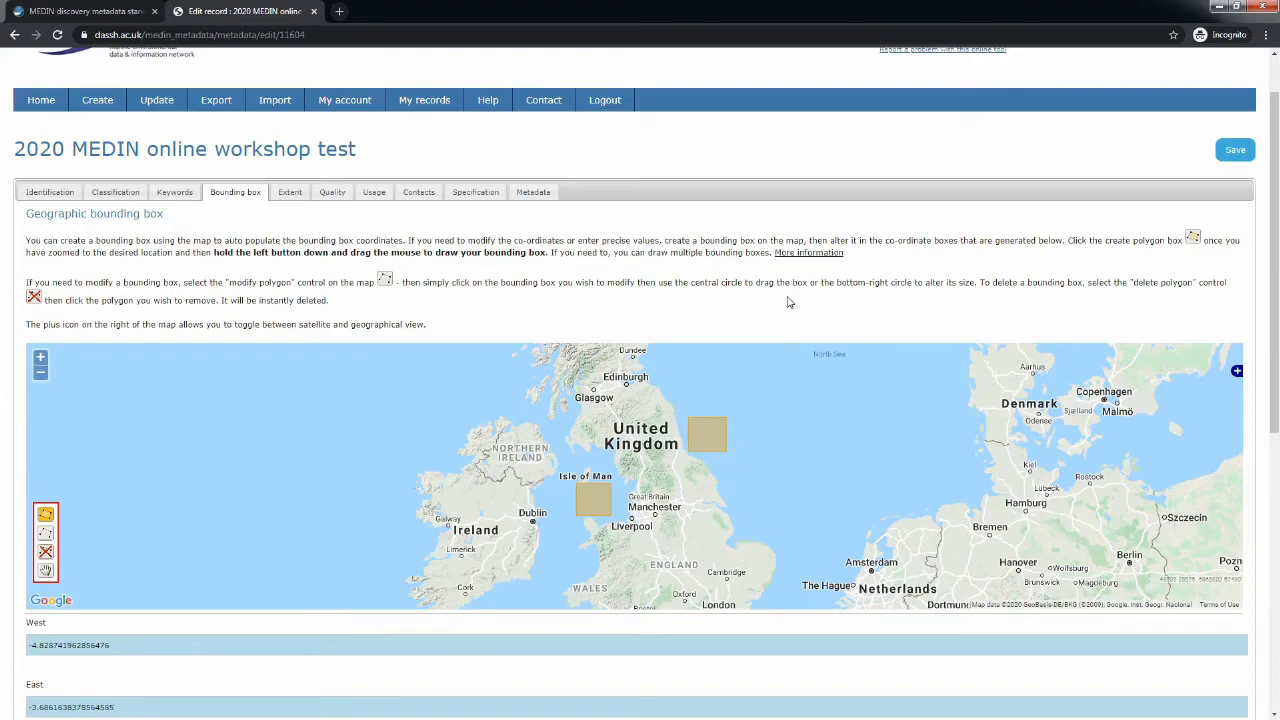
Review the west, east, north and south coordinates of both bounding boxes and save the geographic data
scroll(788, 302, "down", 3)
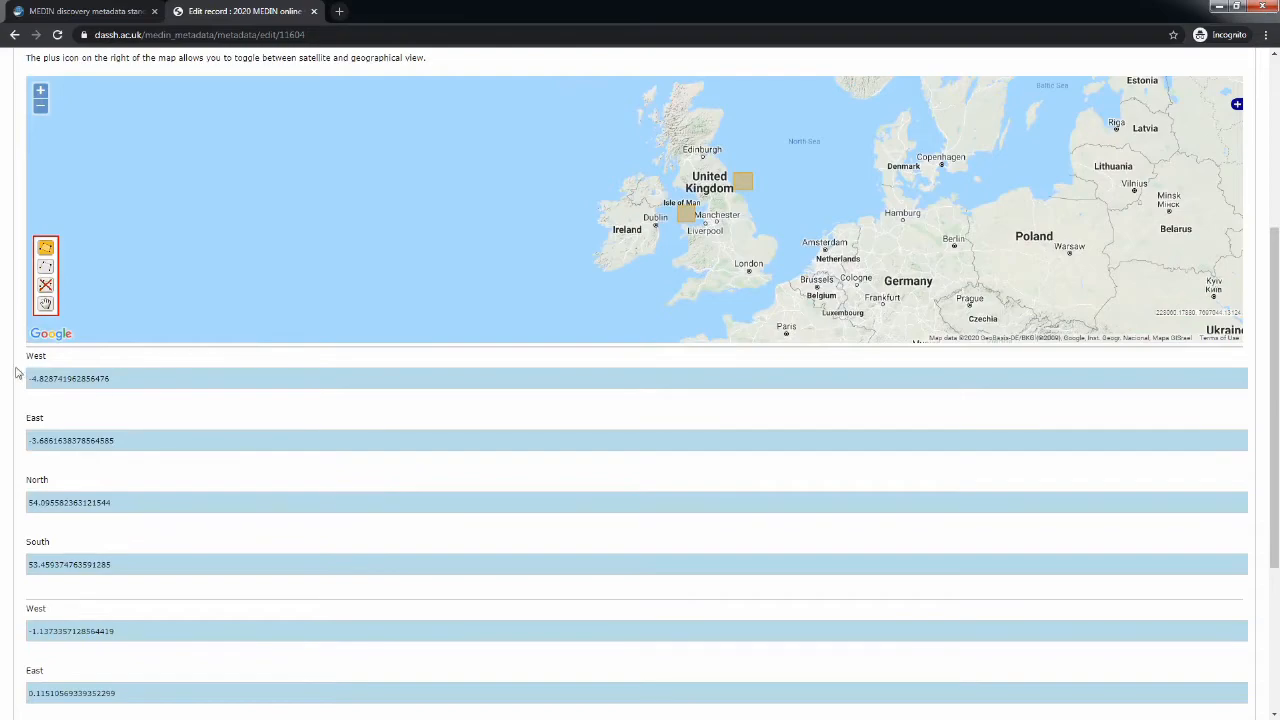
scroll(16, 372, "down", 1)
scroll(14, 338, "down", 1)
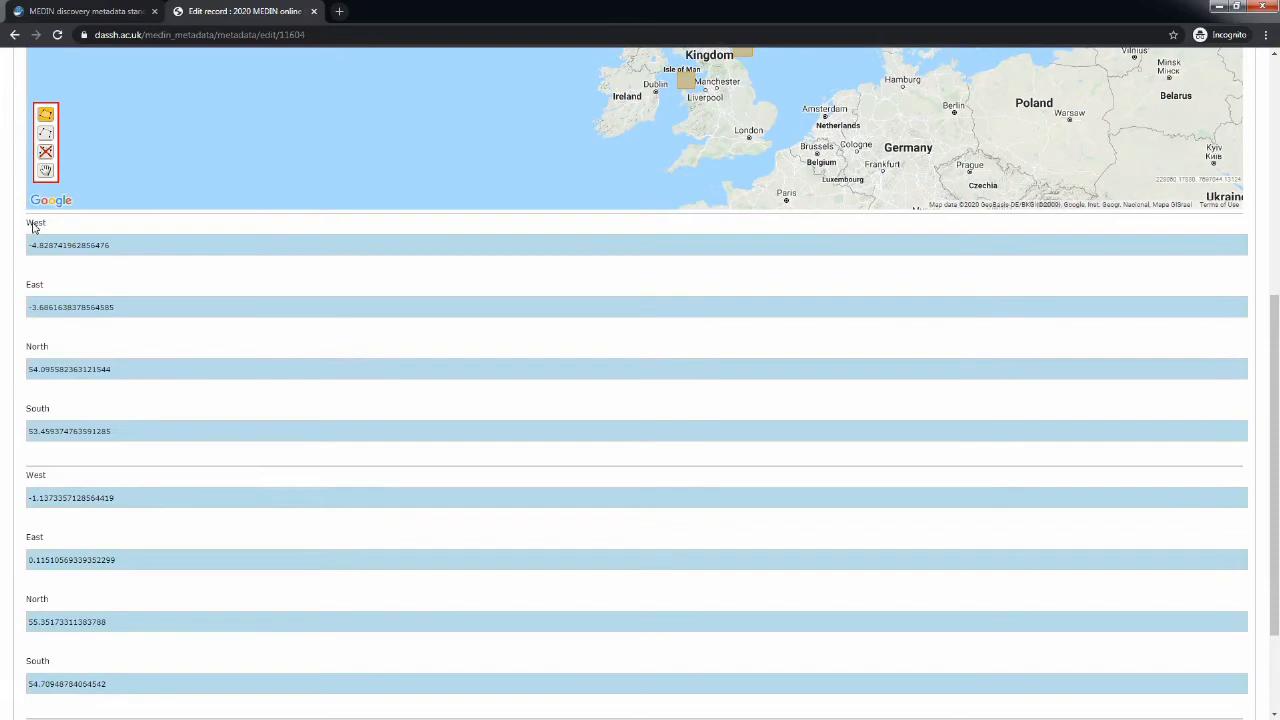
scroll(34, 328, "down", 2)
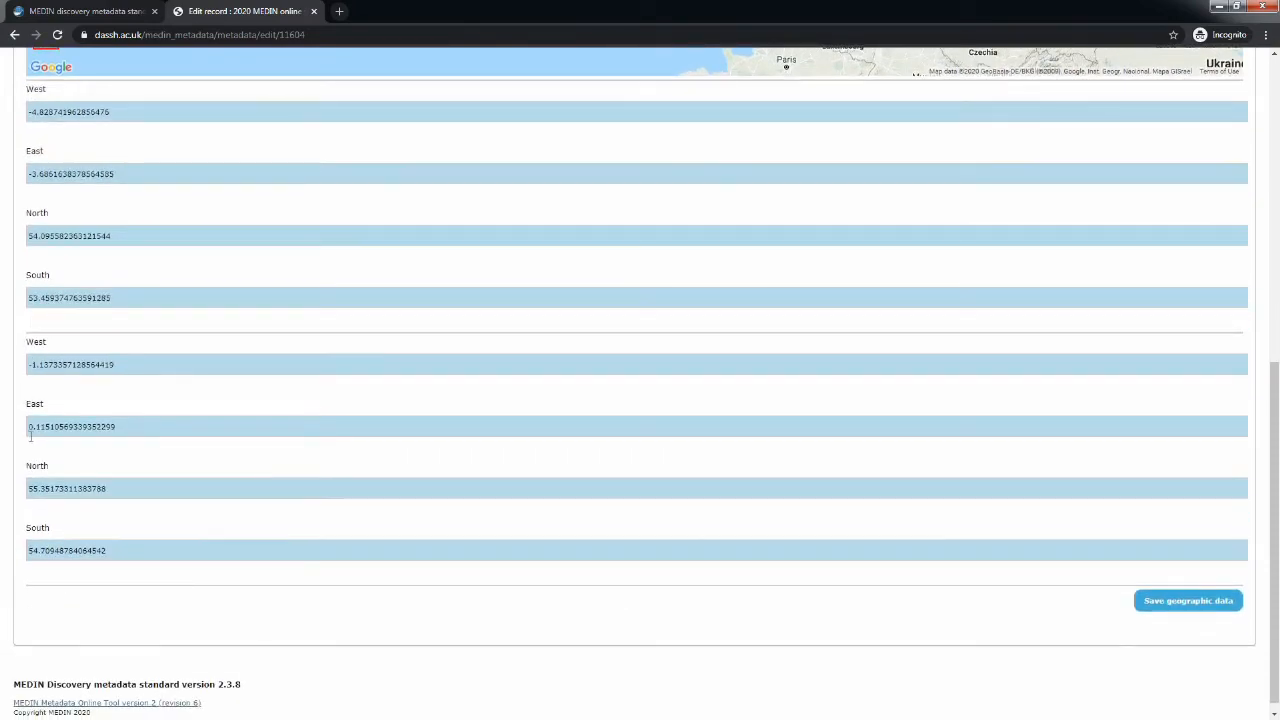
left_click(1177, 604)
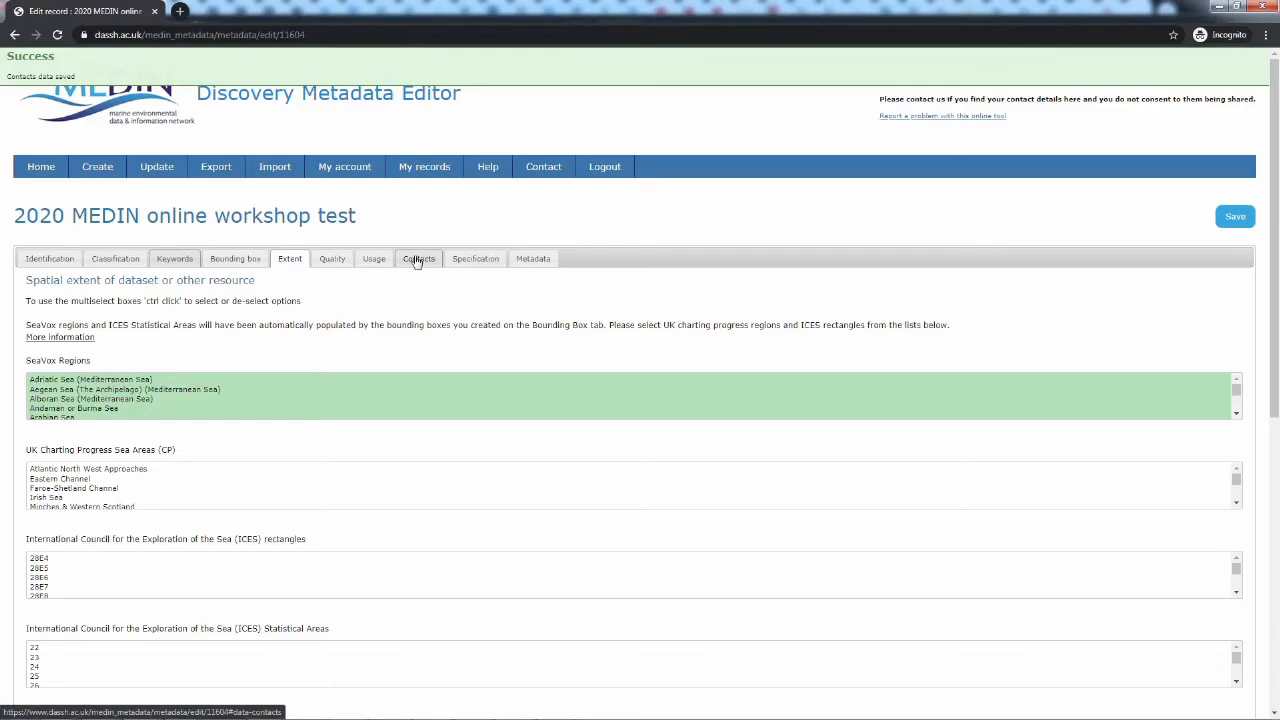
Set the dataset's custodian contact to "Data manager (British Geological Survey, Edinburgh)" and save the contacts data
left_click(416, 256)
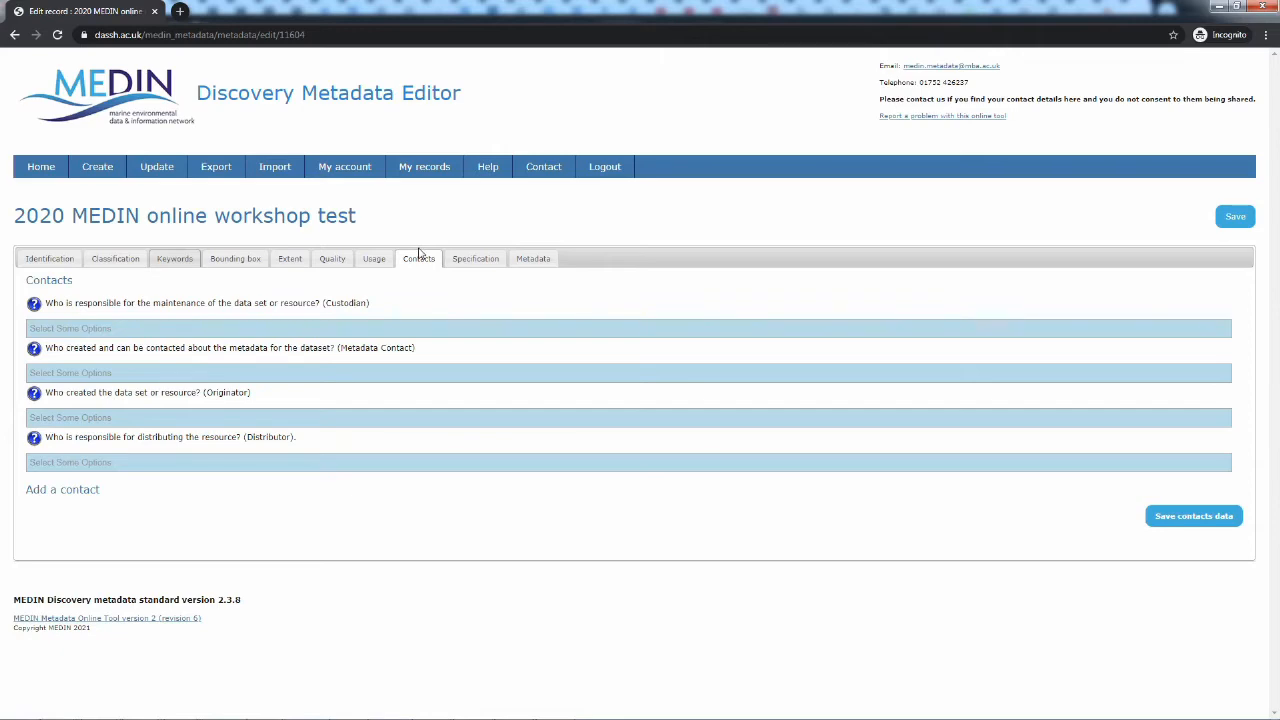
left_click(180, 329)
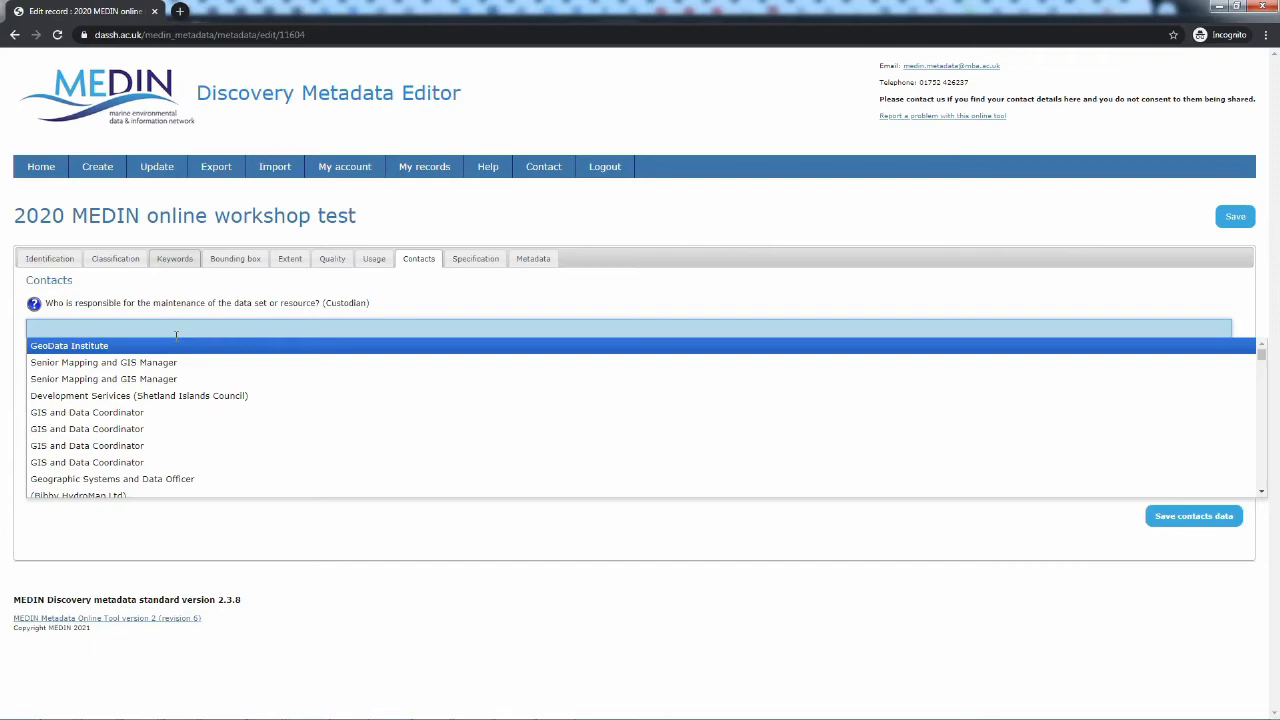
type("britis")
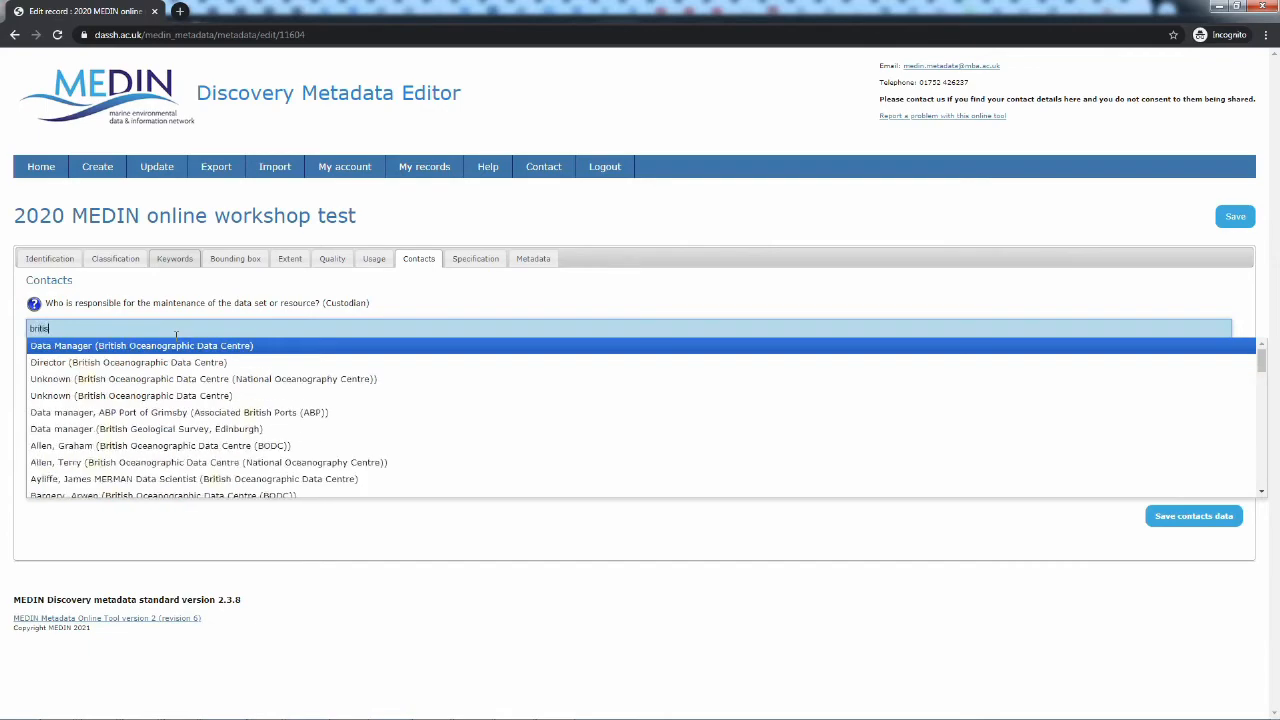
type("h geo")
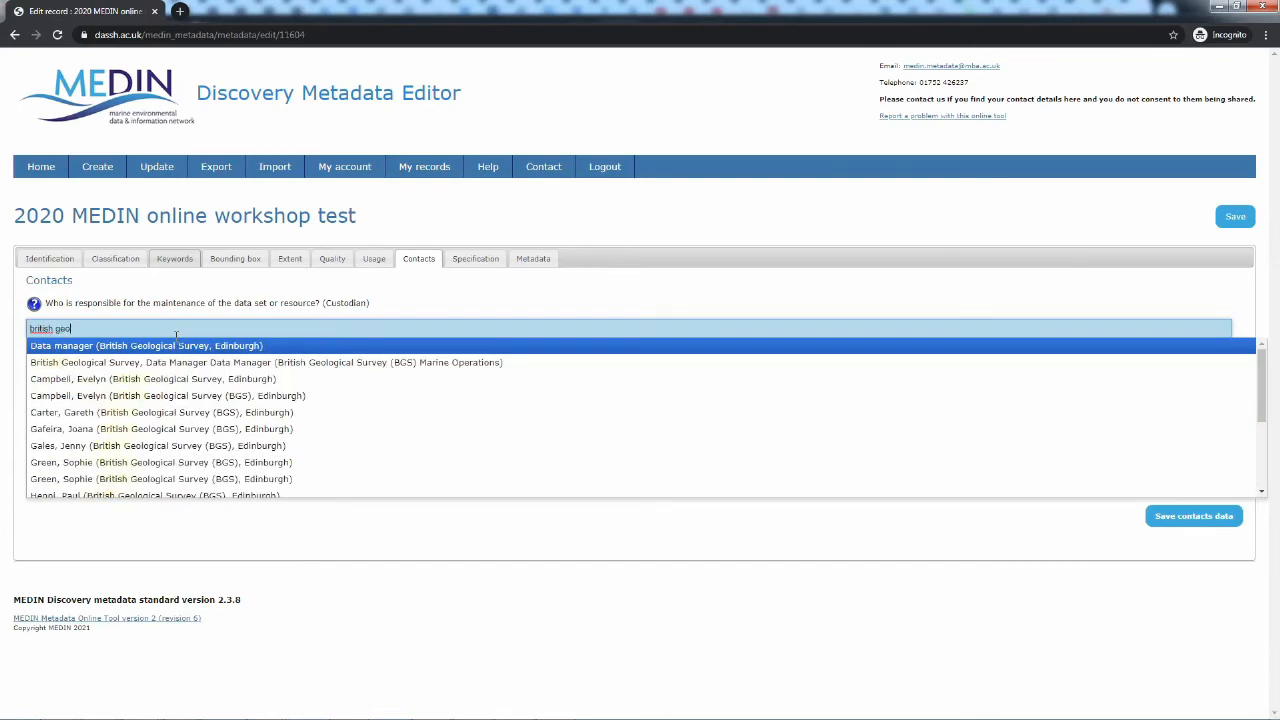
type("logical survey")
left_click(168, 350)
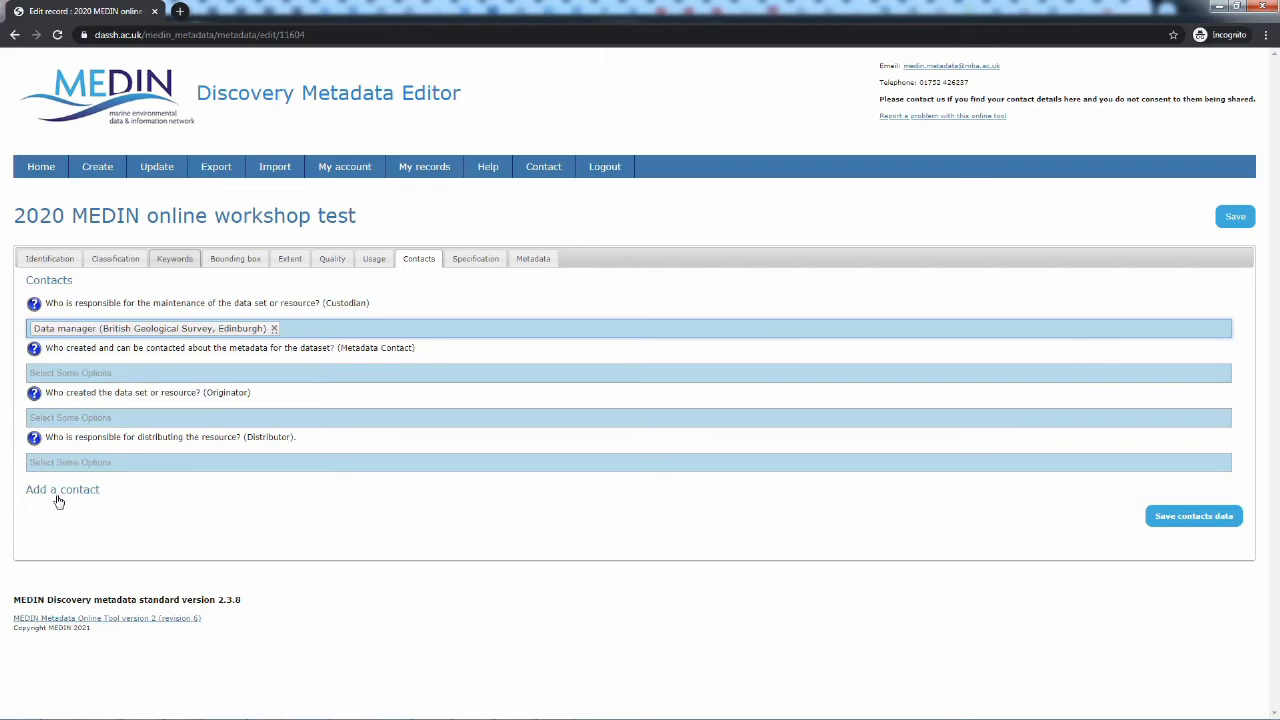
left_click(1198, 517)
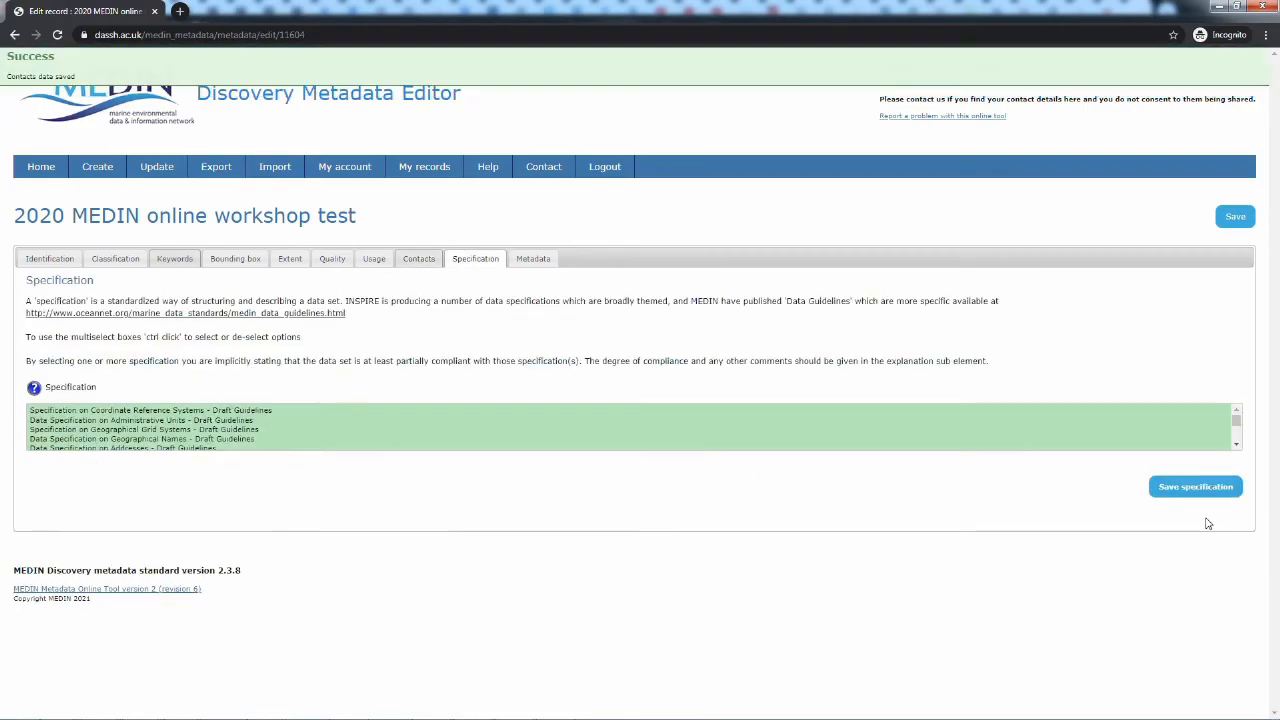
Go to the record's metadata elements and save and validate the metadata record
left_click(527, 258)
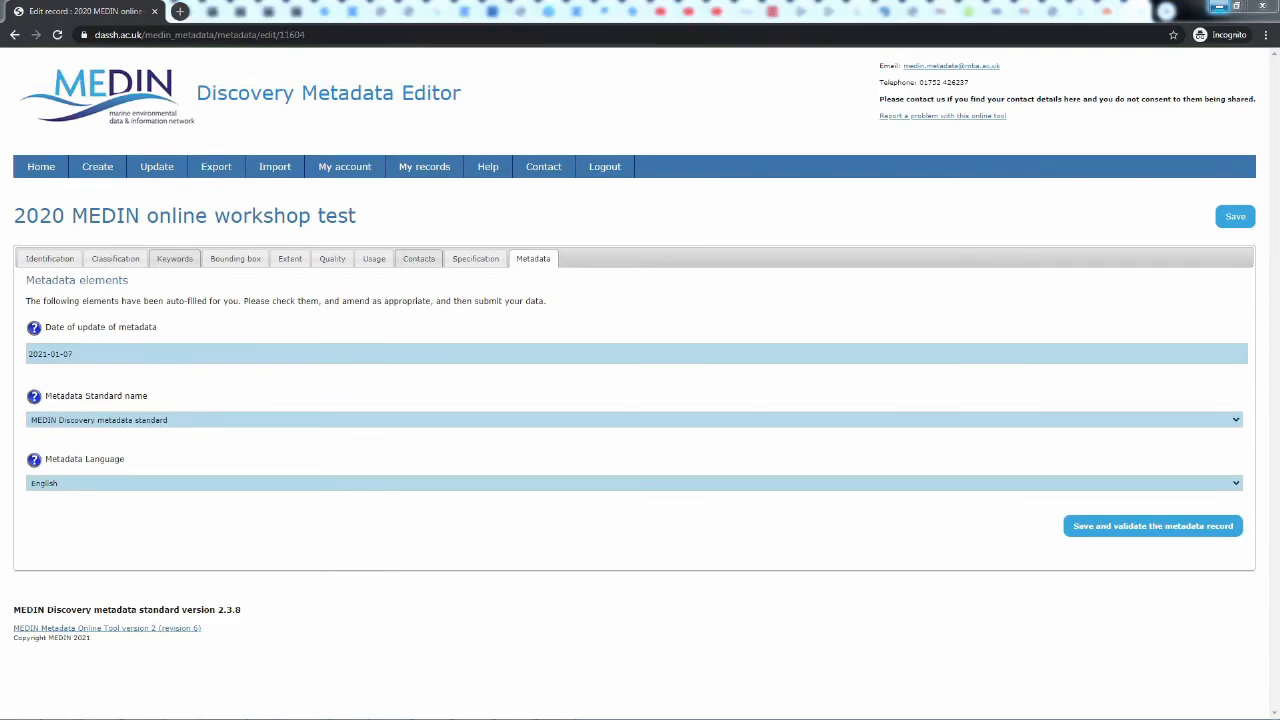
left_click(1122, 531)
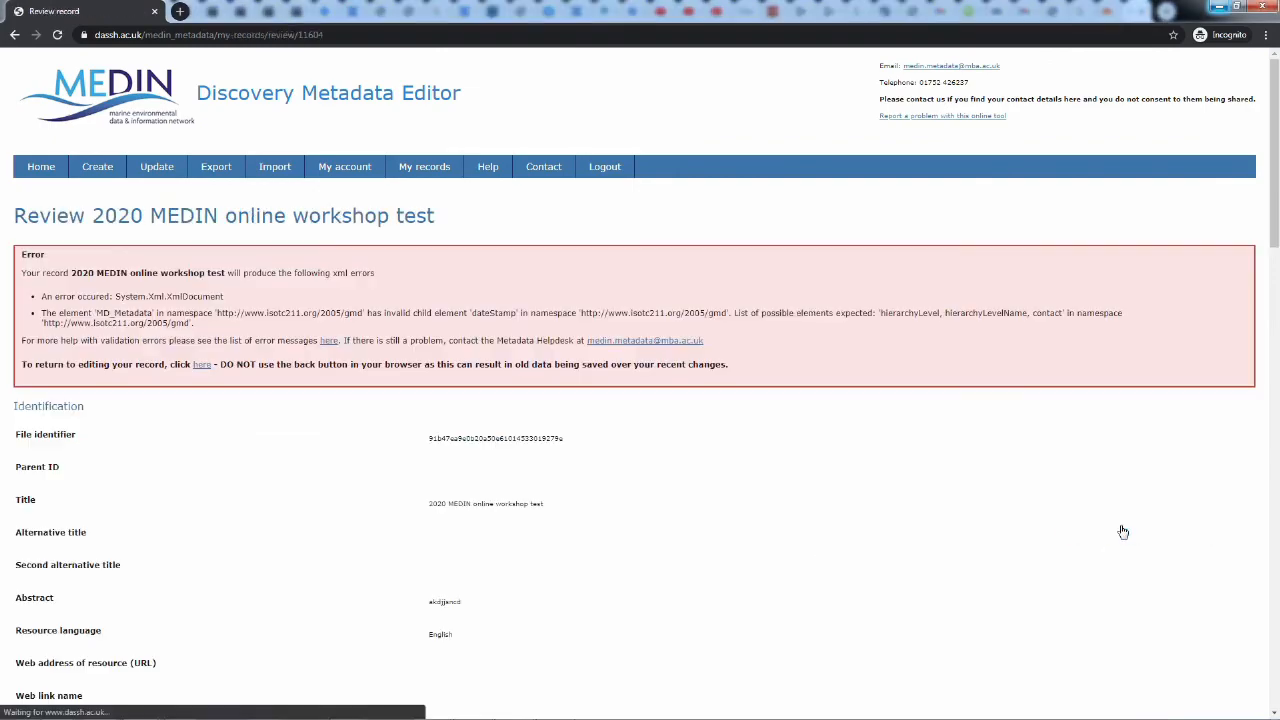